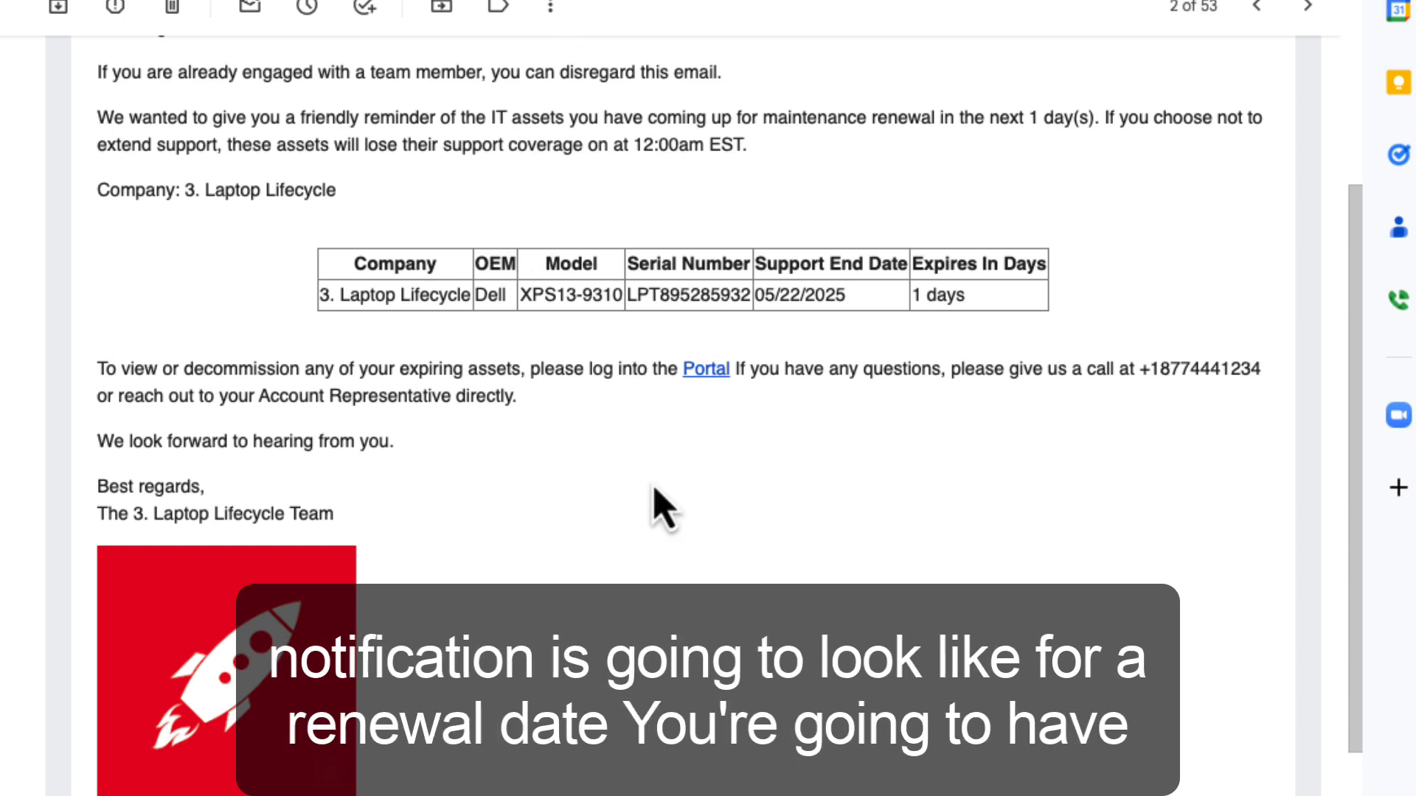
Review the support renewal email's asset table, support end date, days until expiration and logo.
{"action": "scroll", "coordinate": [659, 507], "scroll_direction": "up", "scroll_amount": 3}
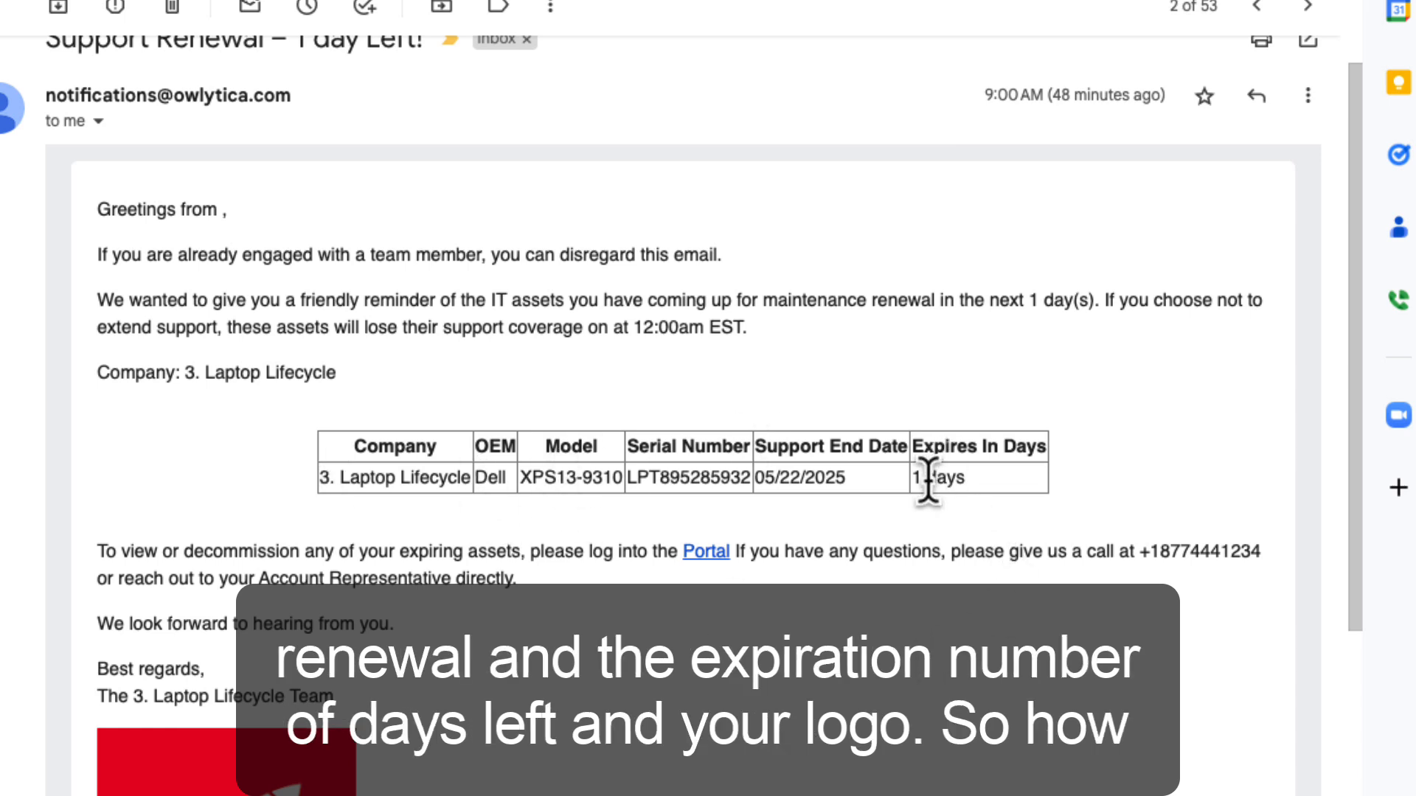
{"action": "scroll", "coordinate": [247, 682], "scroll_direction": "down", "scroll_amount": 4}
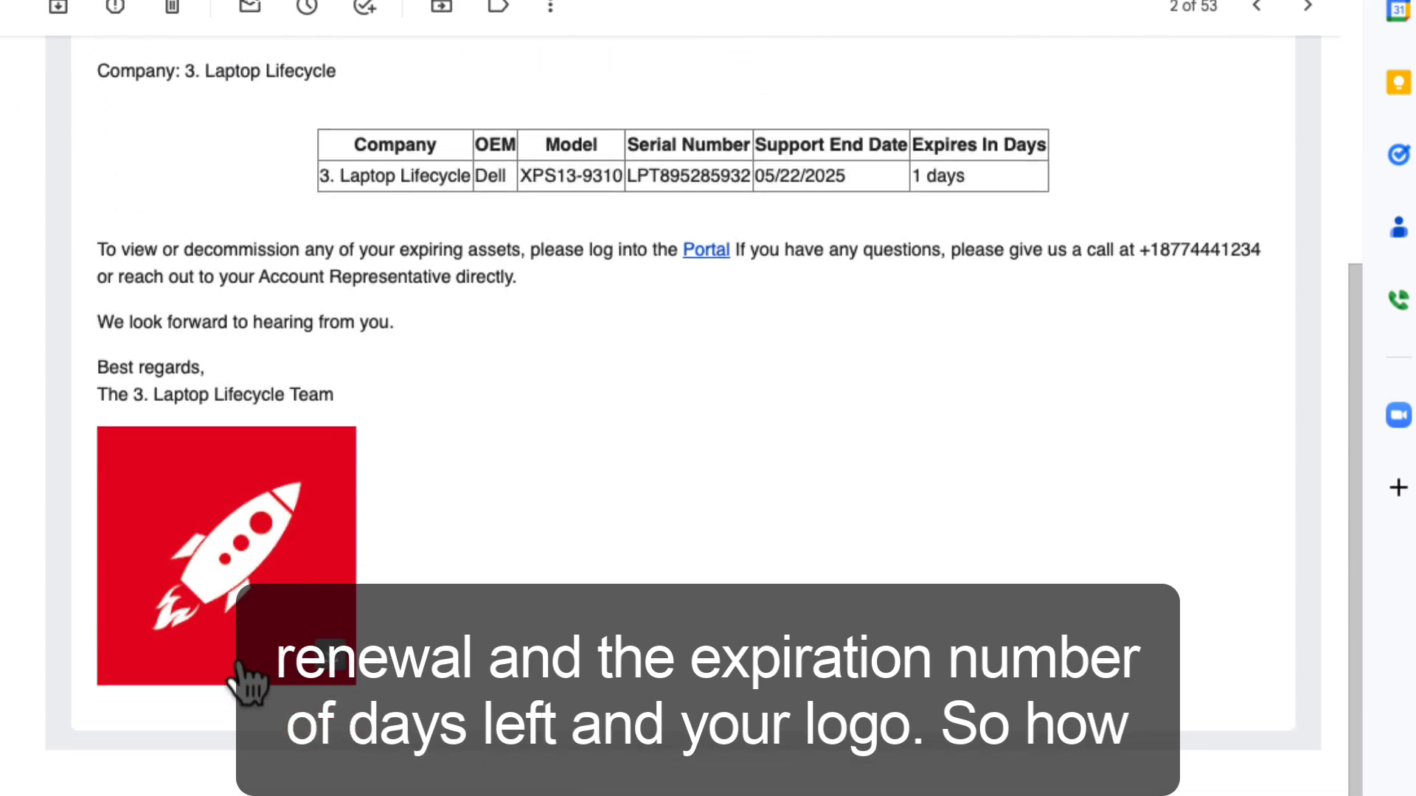
{"action": "scroll", "coordinate": [483, 557], "scroll_direction": "up", "scroll_amount": 3}
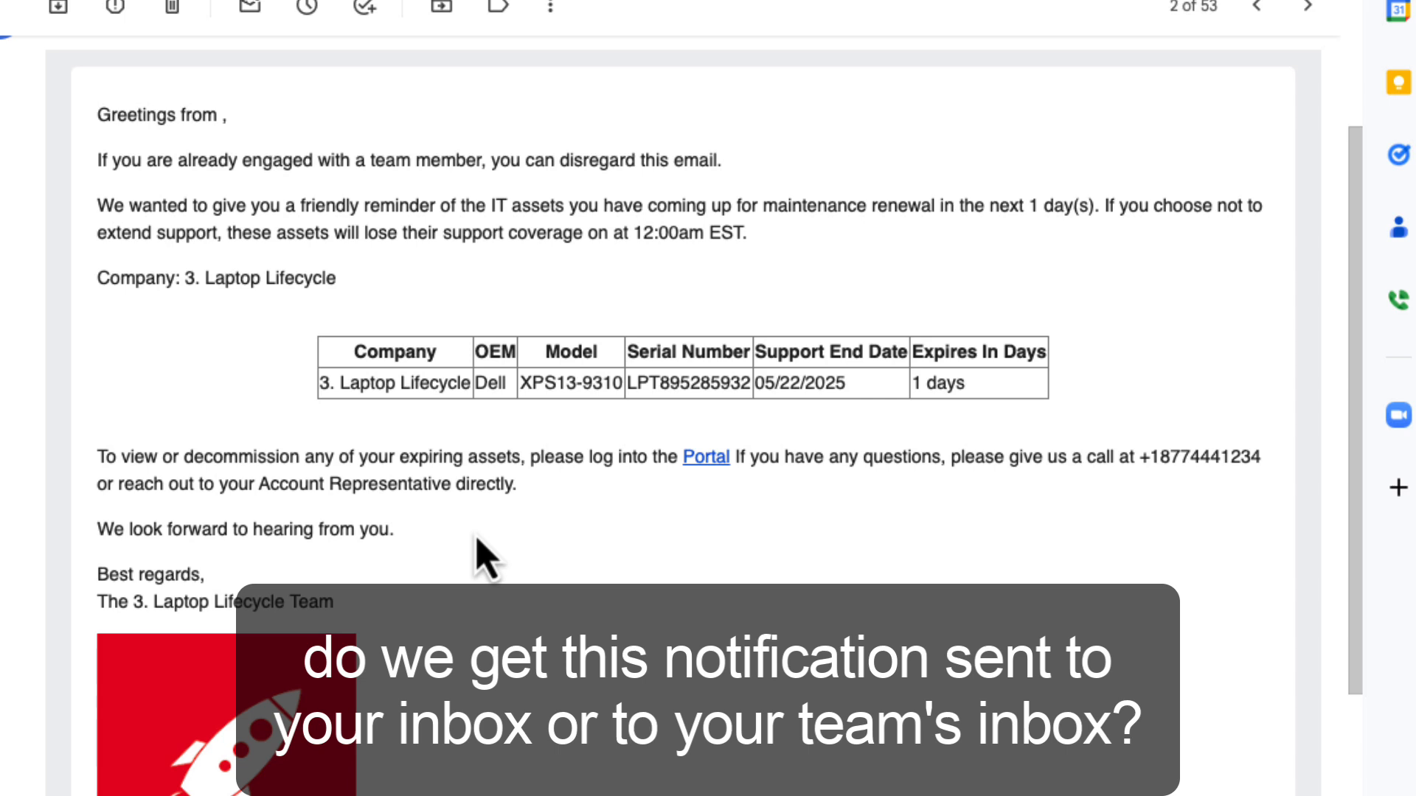
{"action": "scroll", "coordinate": [487, 557], "scroll_direction": "up", "scroll_amount": 2}
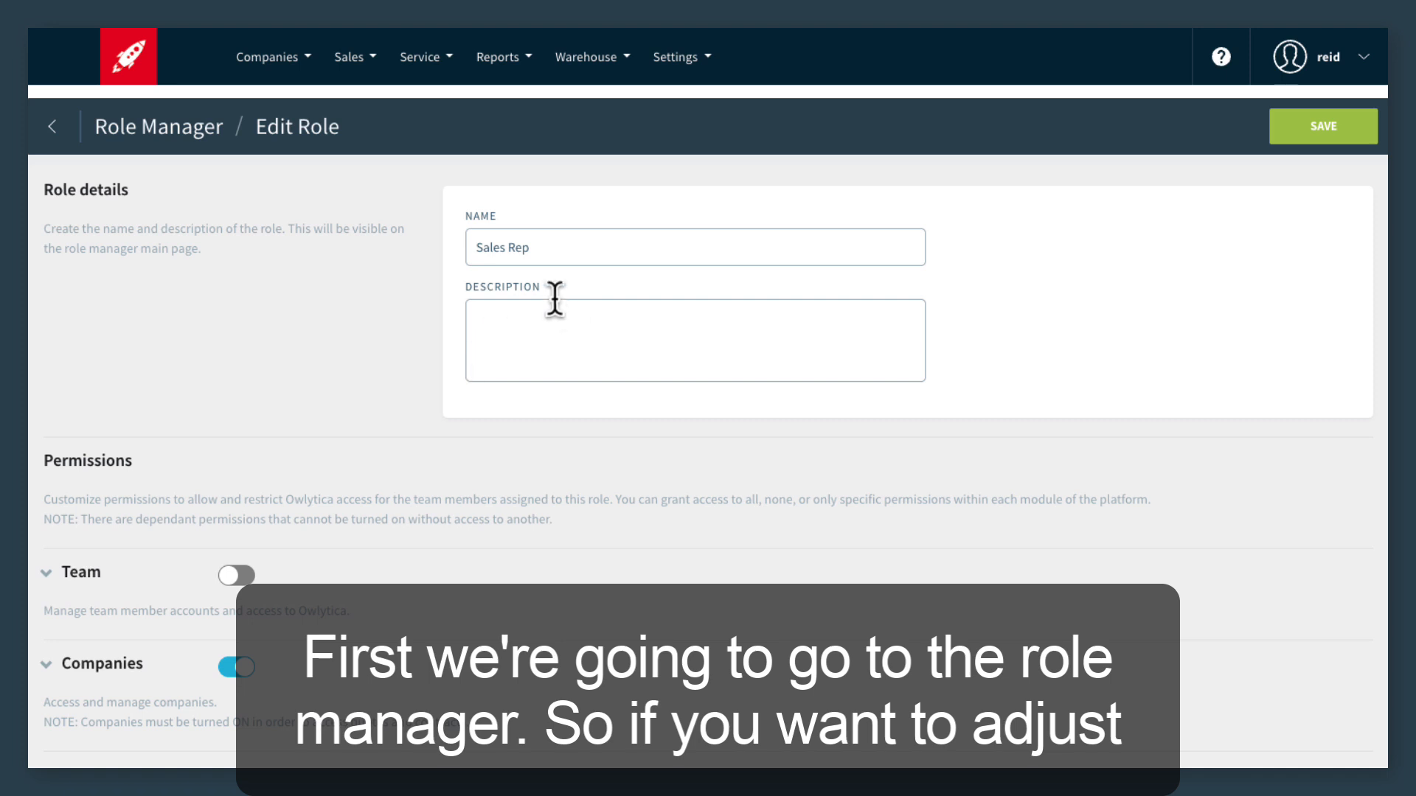
Go to the Role Manager in the account setup settings and open the Sales Rep role for editing.
{"action": "left_click", "coordinate": [691, 59]}
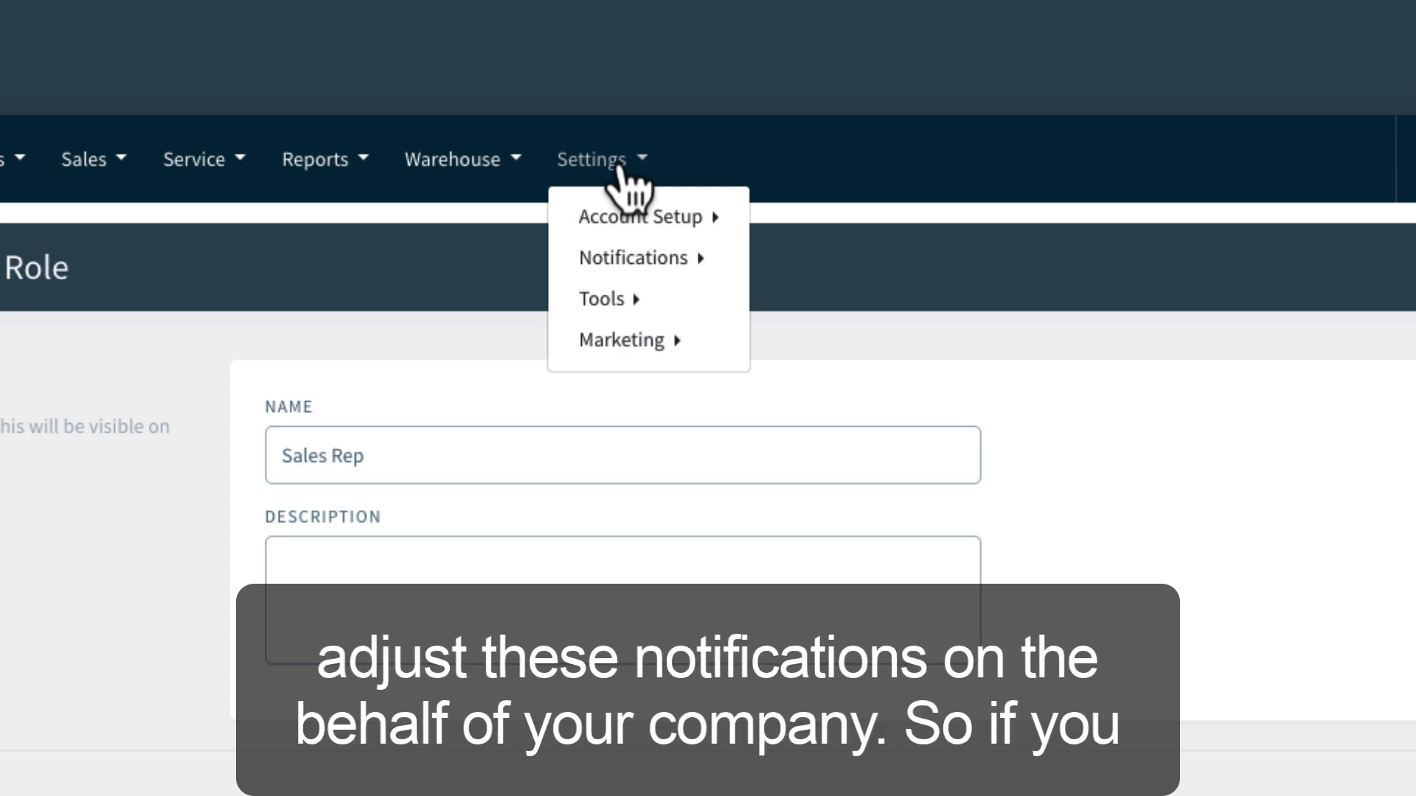
{"action": "mouse_move", "coordinate": [697, 258]}
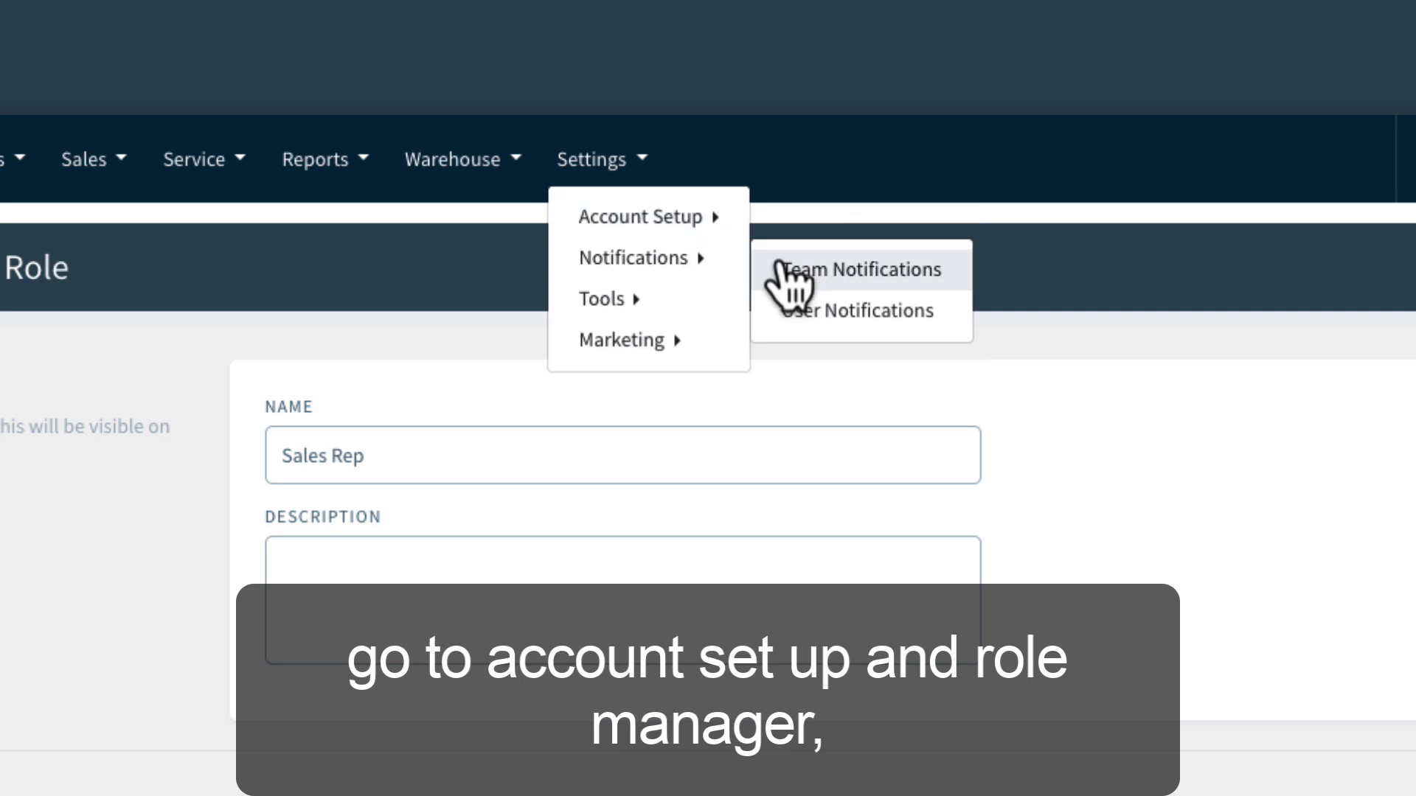
{"action": "mouse_move", "coordinate": [642, 217]}
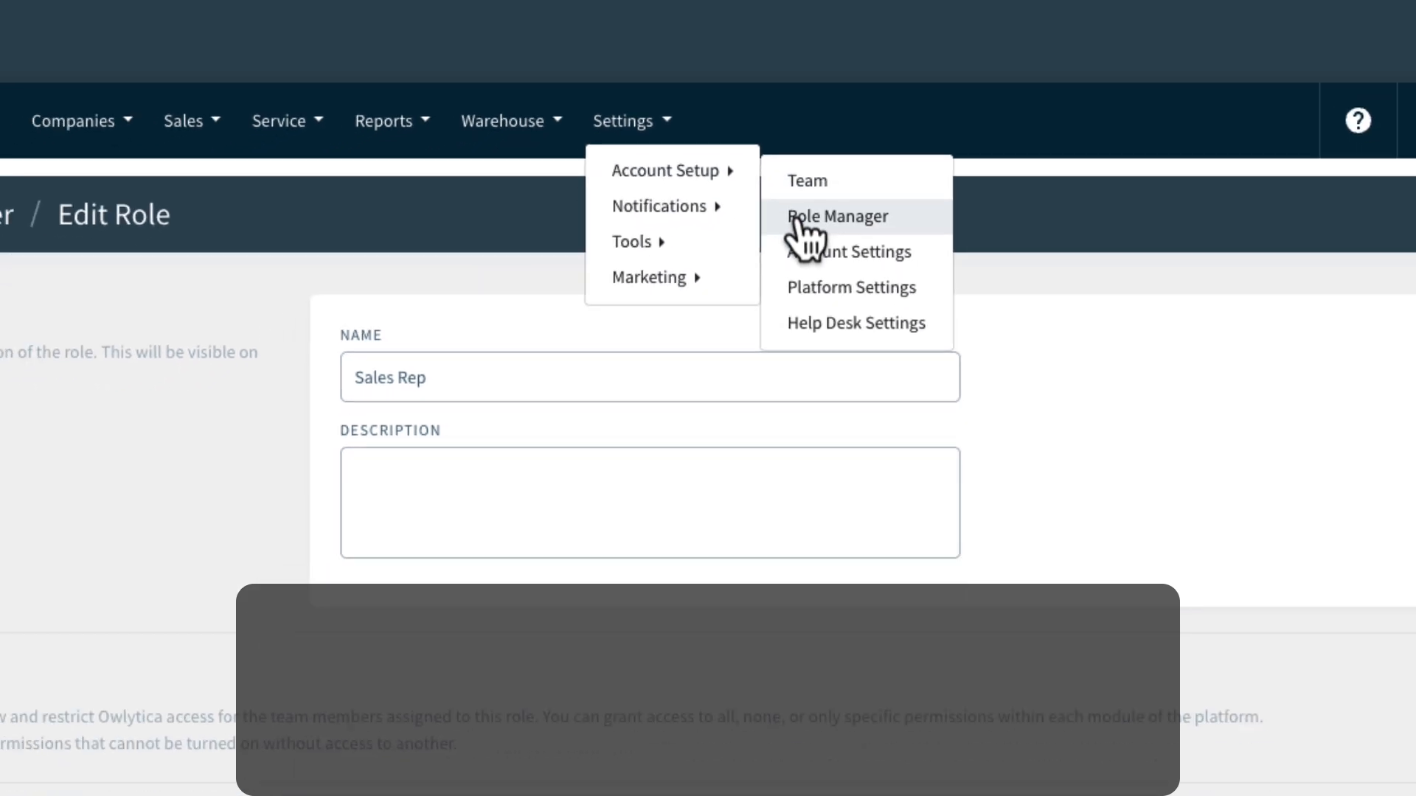
{"action": "left_click", "coordinate": [799, 222]}
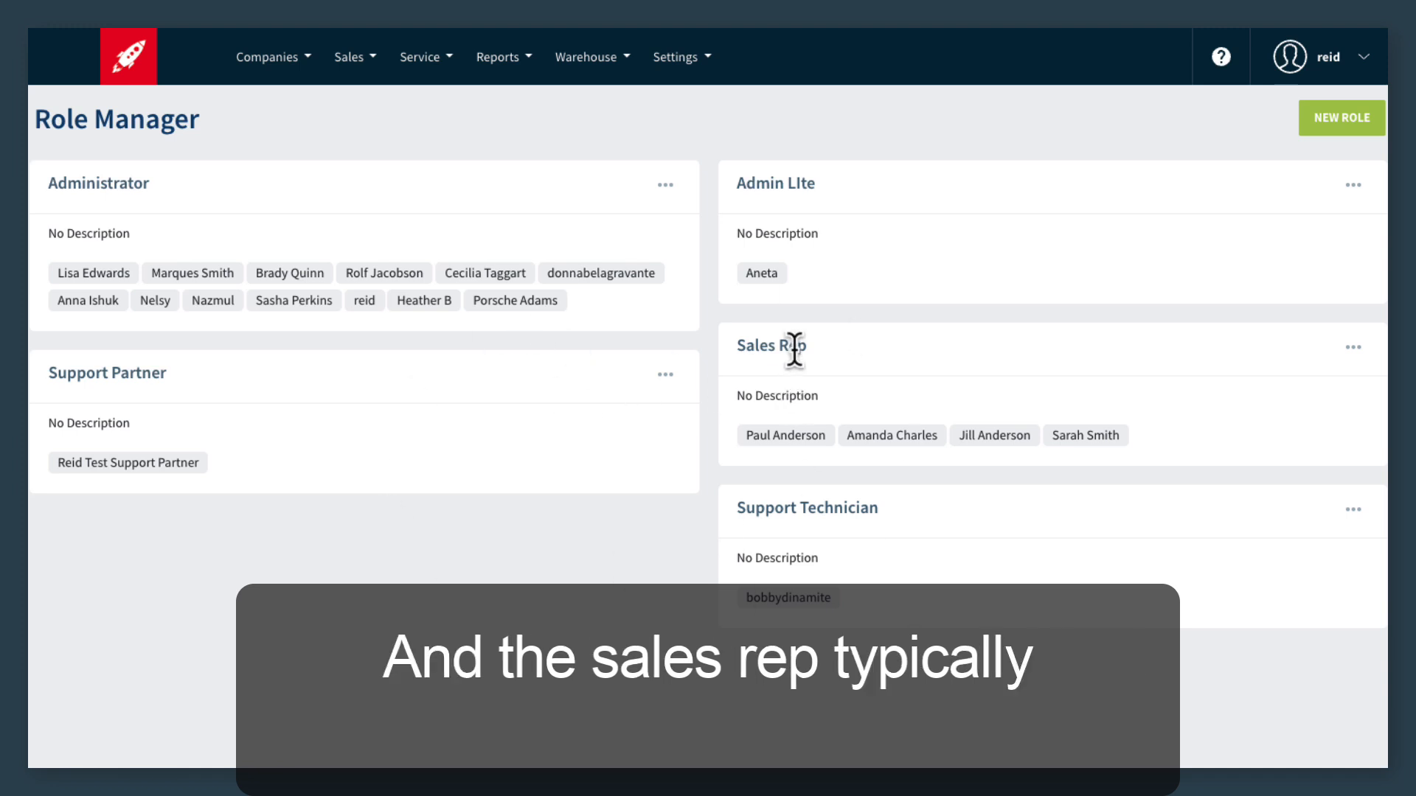
{"action": "left_click", "coordinate": [1355, 348]}
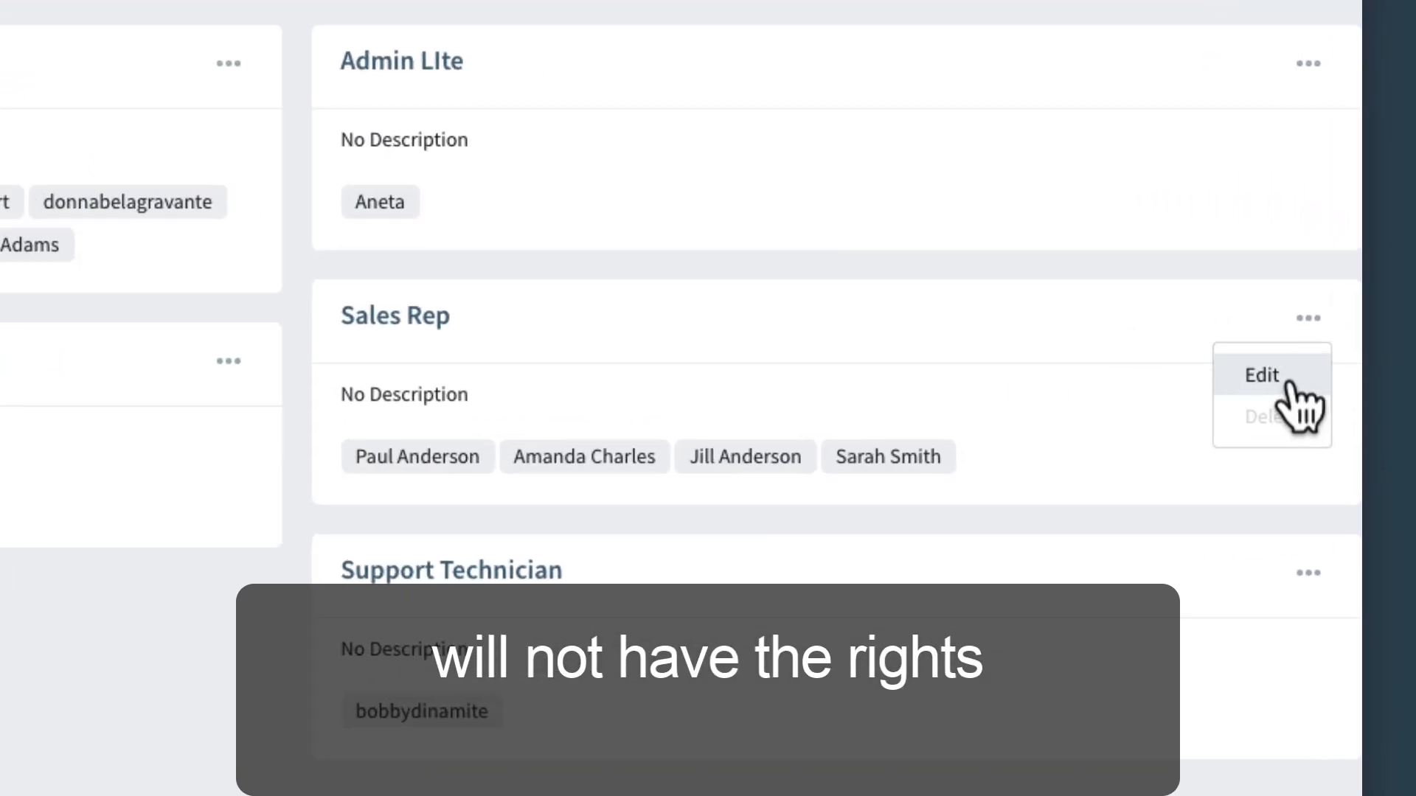
{"action": "left_click", "coordinate": [1321, 379]}
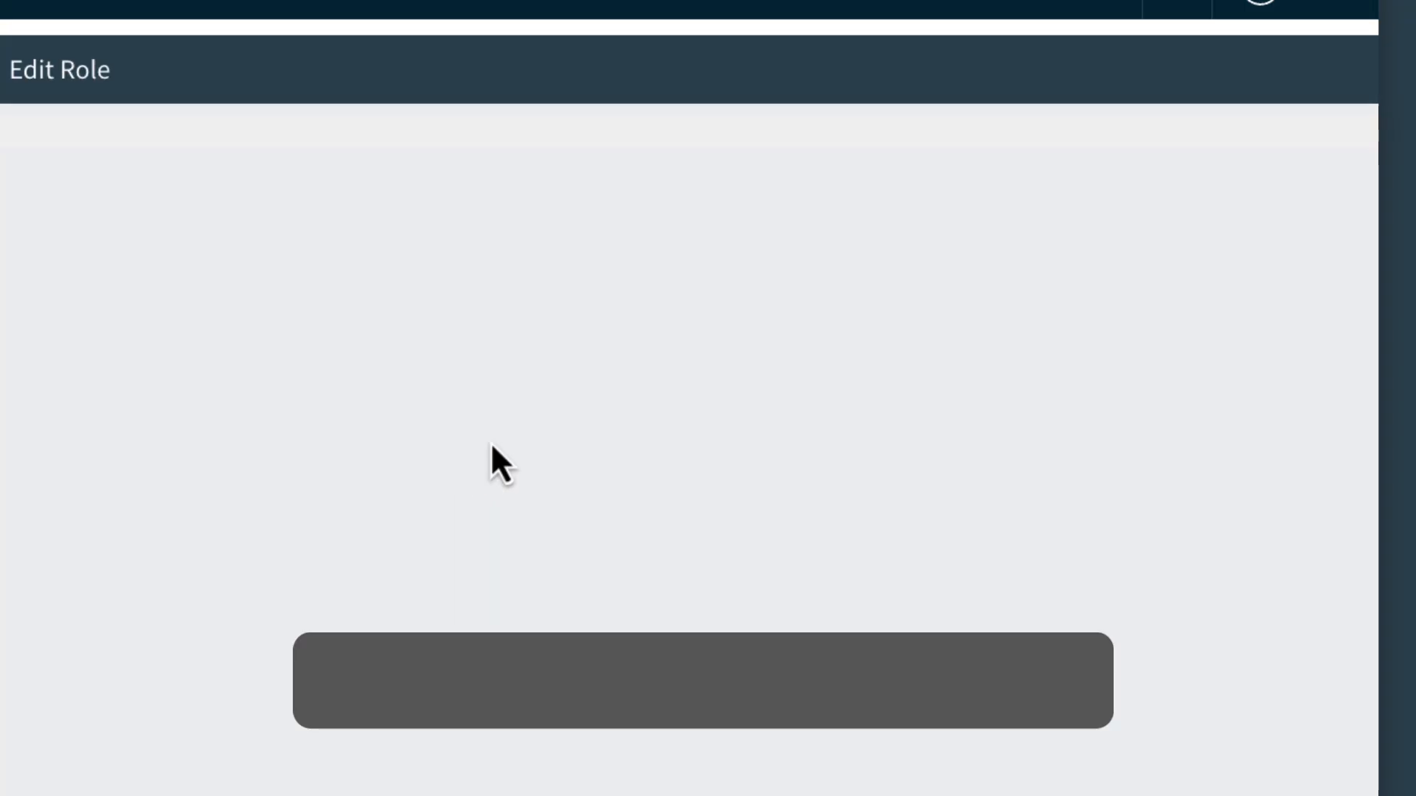
Check the Manage Notifications Settings permission under the Sales Rep role's Settings permissions, and return to the role list without saving.
{"action": "scroll", "coordinate": [655, 438], "scroll_direction": "down", "scroll_amount": 7}
{"action": "scroll", "coordinate": [654, 437], "scroll_direction": "down", "scroll_amount": 10}
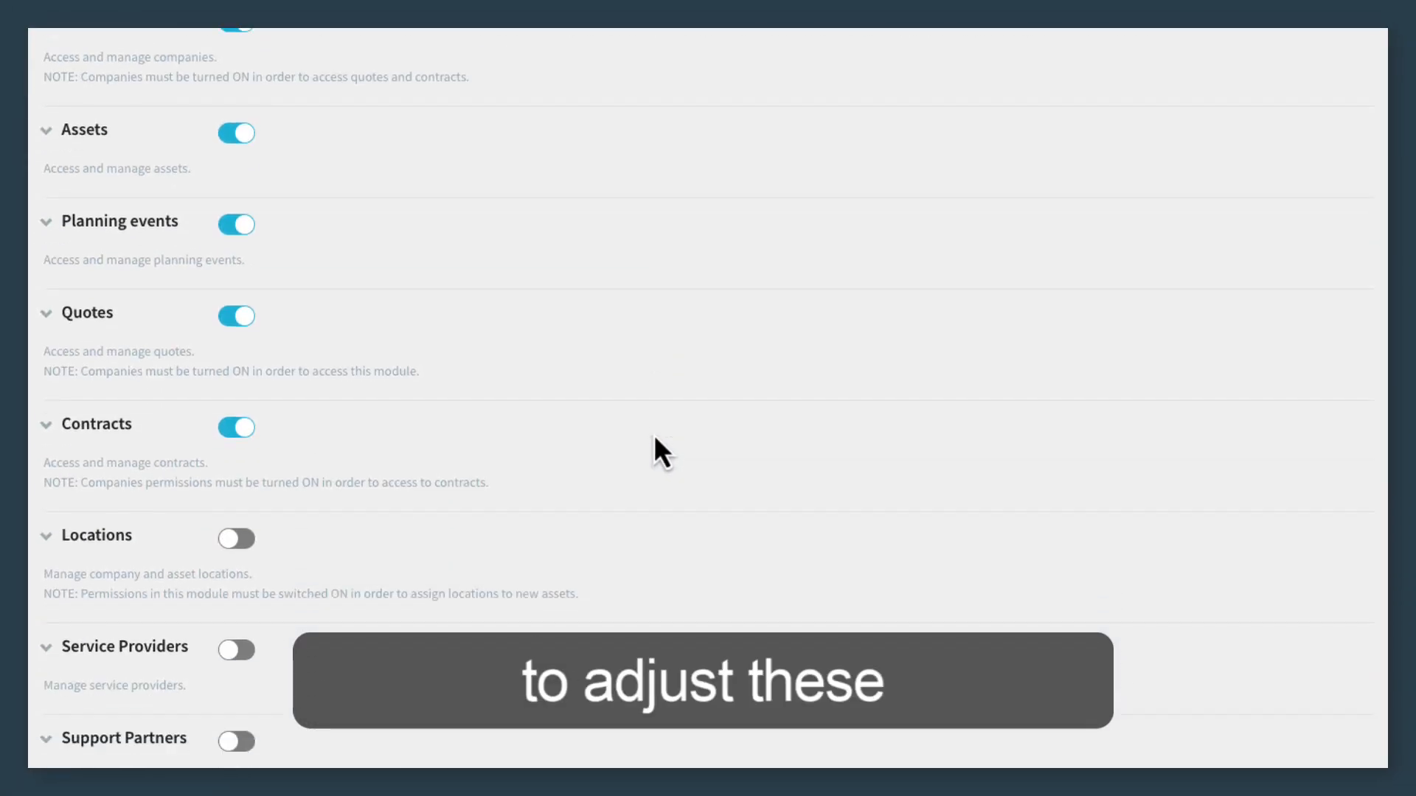
{"action": "scroll", "coordinate": [654, 436], "scroll_direction": "down", "scroll_amount": 4}
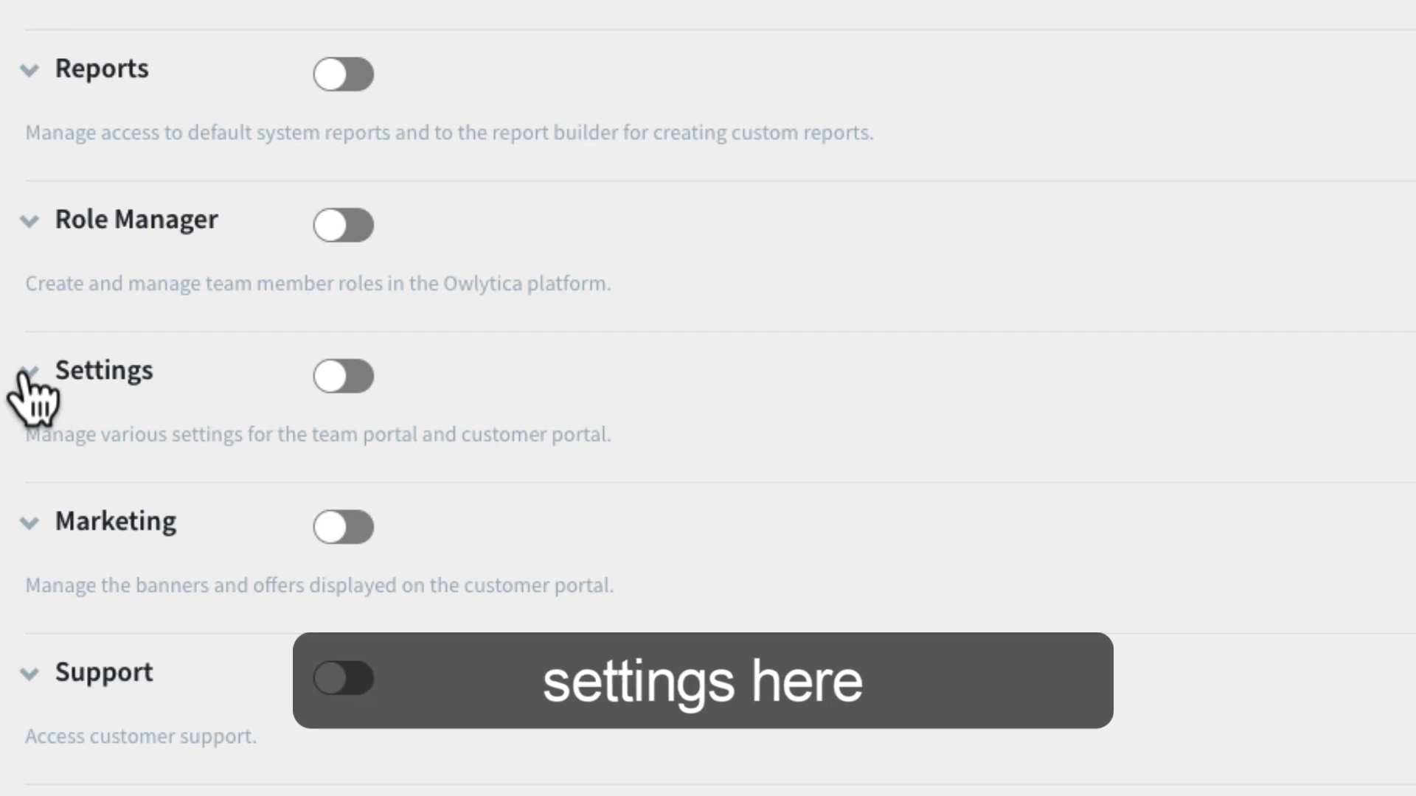
{"action": "left_click", "coordinate": [31, 378]}
{"action": "scroll", "coordinate": [354, 522], "scroll_direction": "down", "scroll_amount": 7}
{"action": "scroll", "coordinate": [354, 516], "scroll_direction": "down", "scroll_amount": 5}
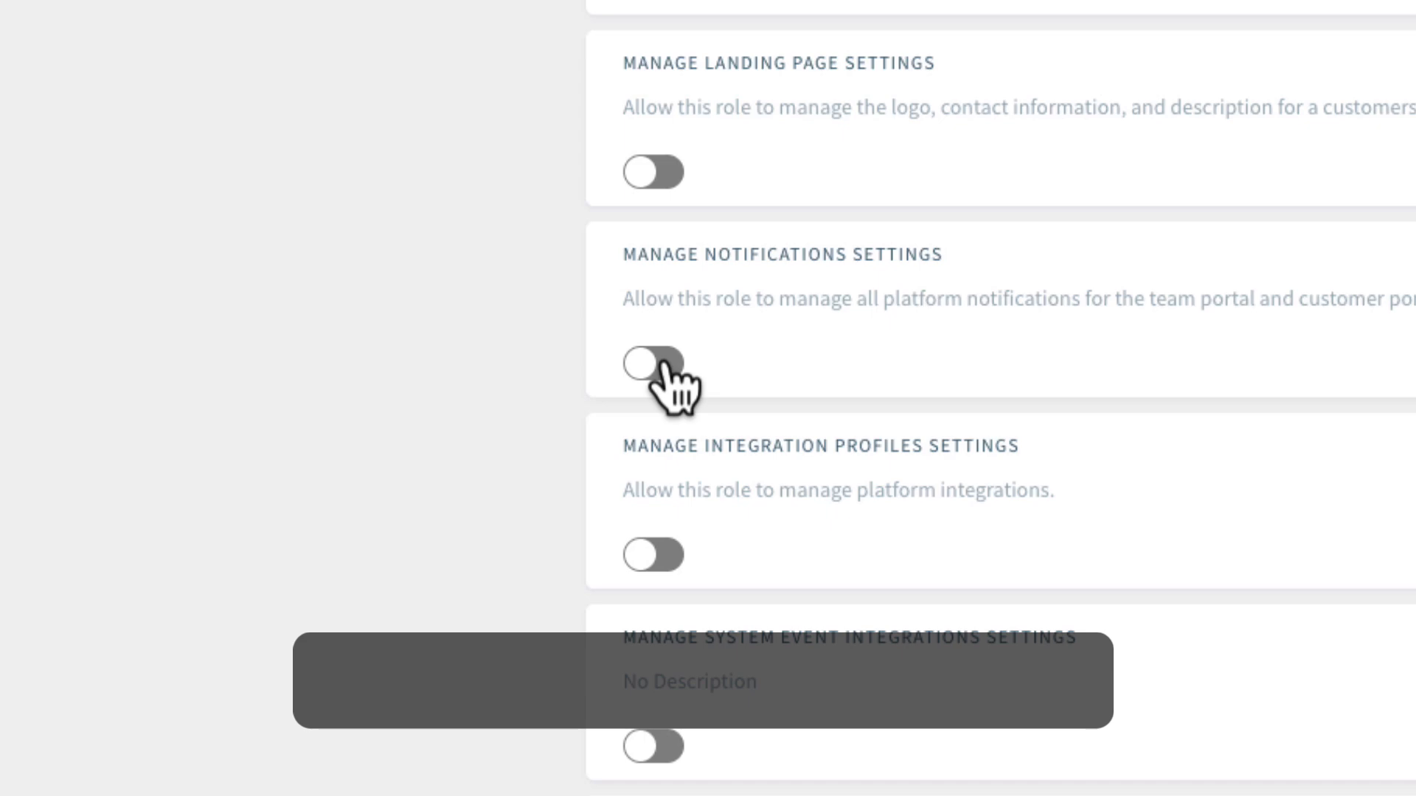
{"action": "left_click", "coordinate": [663, 363]}
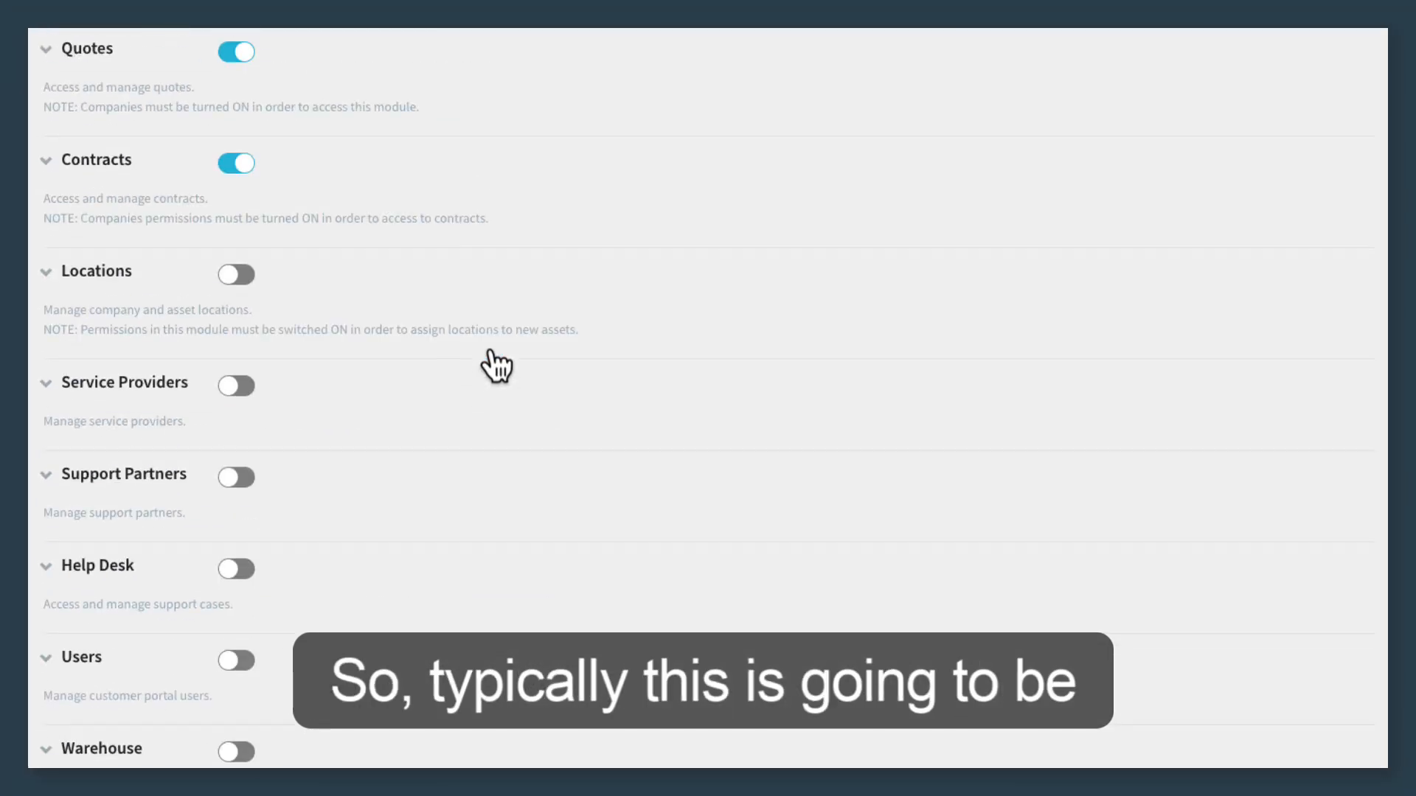
{"action": "scroll", "coordinate": [491, 365], "scroll_direction": "up", "scroll_amount": 3}
{"action": "scroll", "coordinate": [490, 362], "scroll_direction": "up", "scroll_amount": 10}
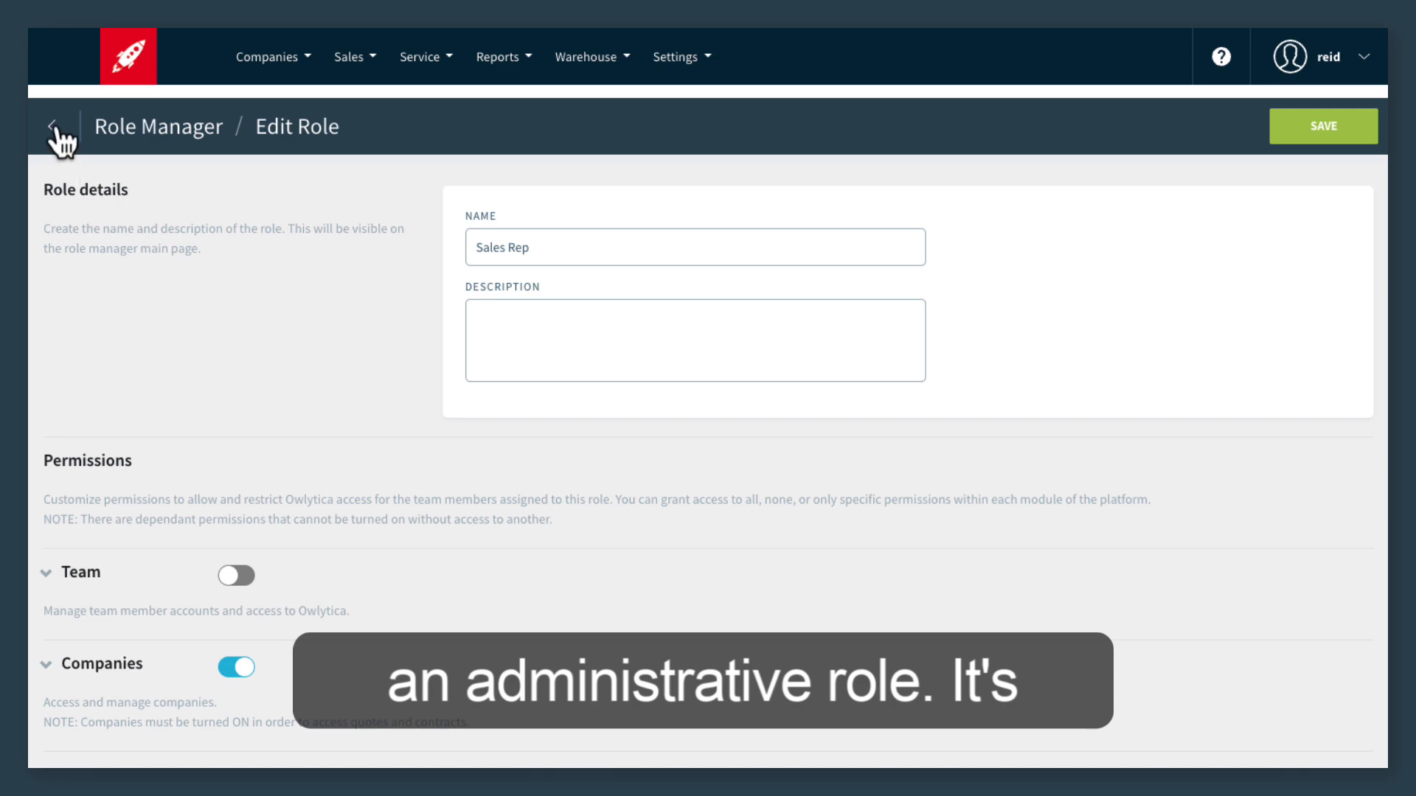
{"action": "left_click", "coordinate": [53, 127]}
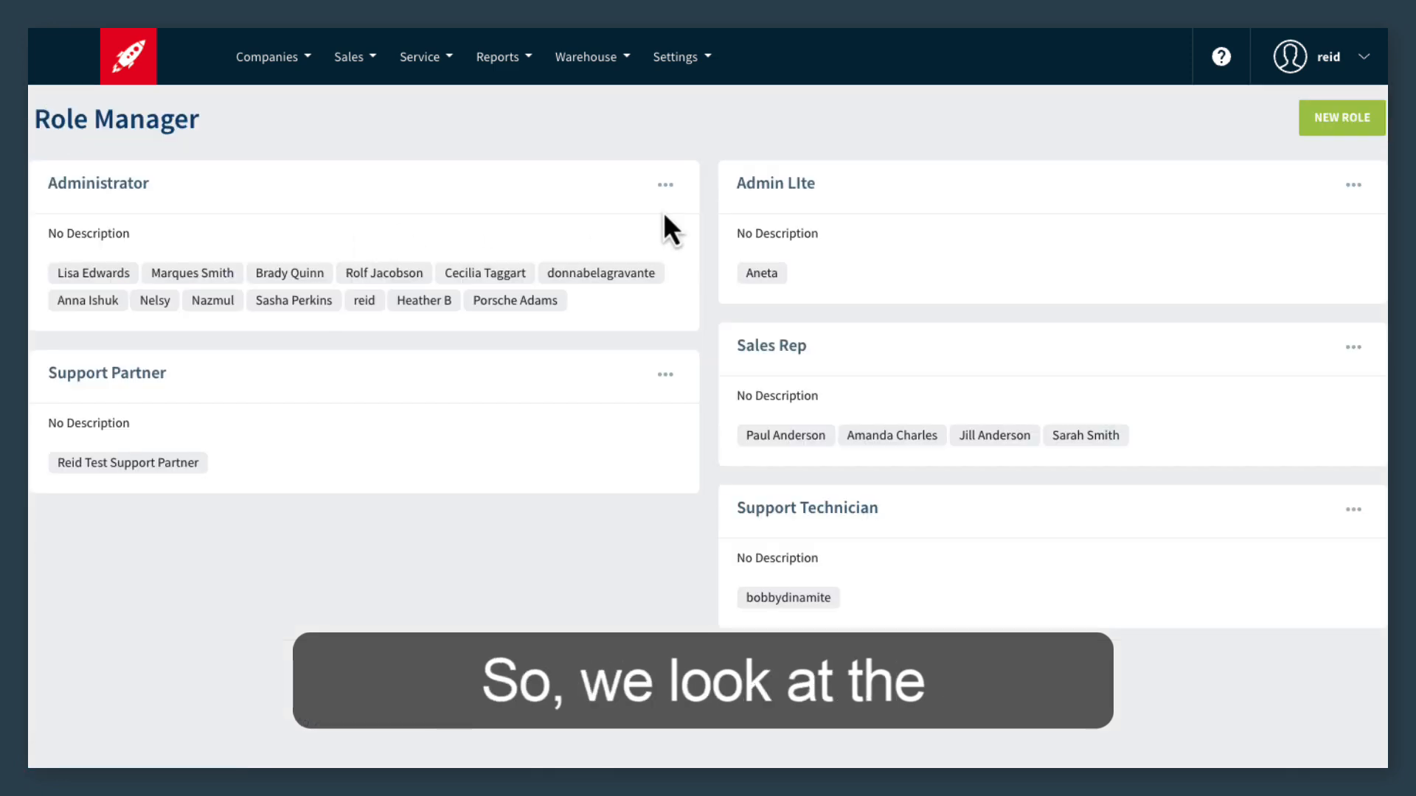
Open the Administrator role, check its Manage Notifications Settings permission under Settings, and return to the role list.
{"action": "left_click", "coordinate": [668, 189]}
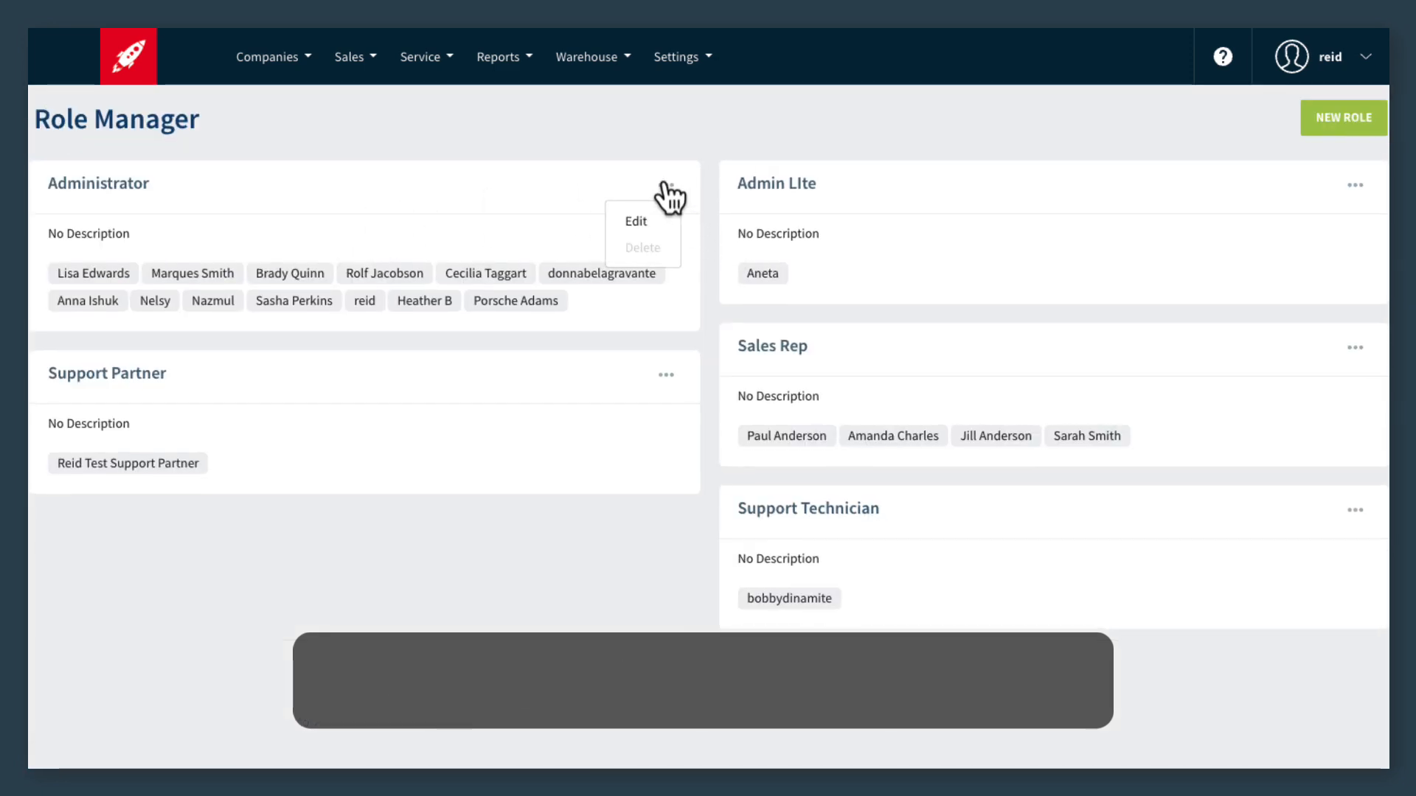
{"action": "left_click", "coordinate": [639, 220]}
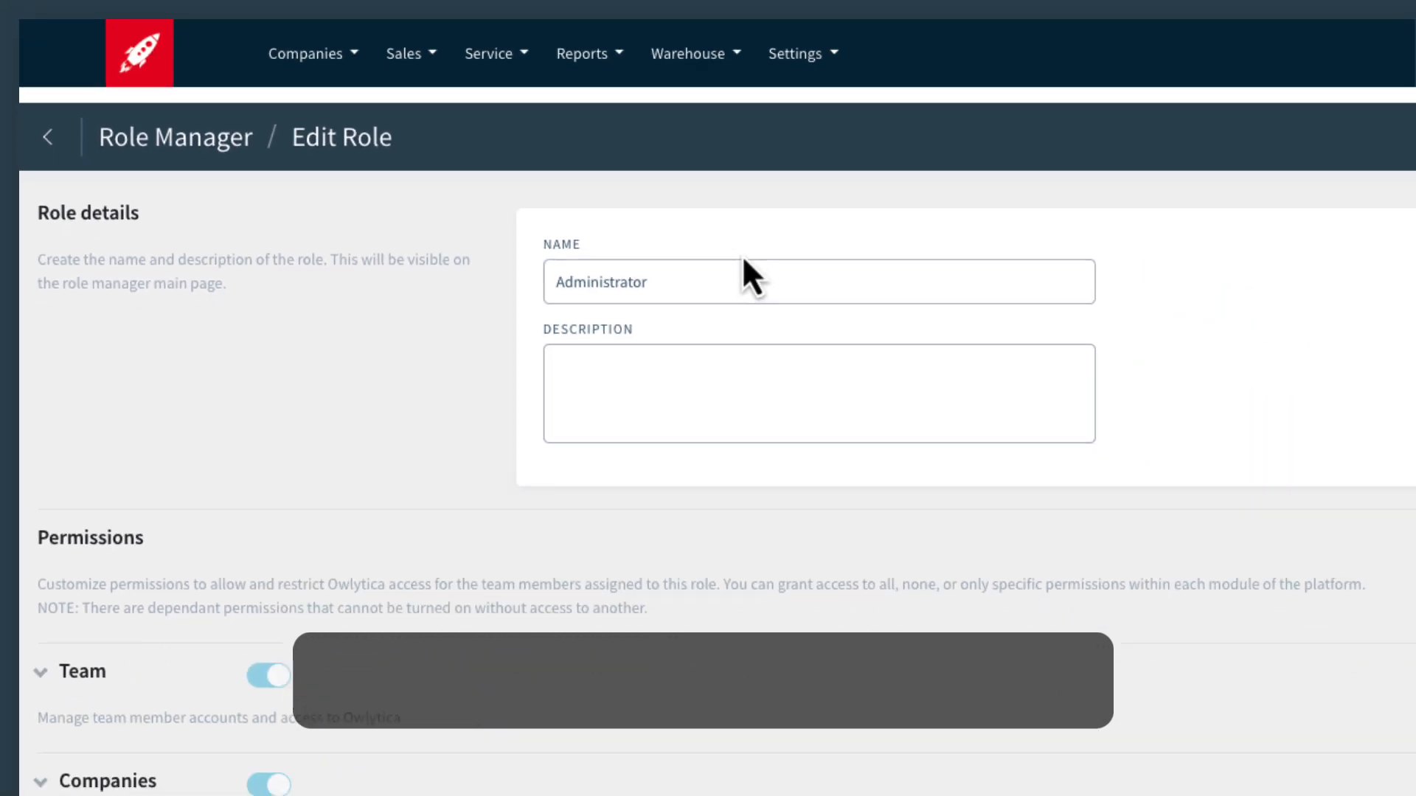
{"action": "scroll", "coordinate": [635, 450], "scroll_direction": "down", "scroll_amount": 10}
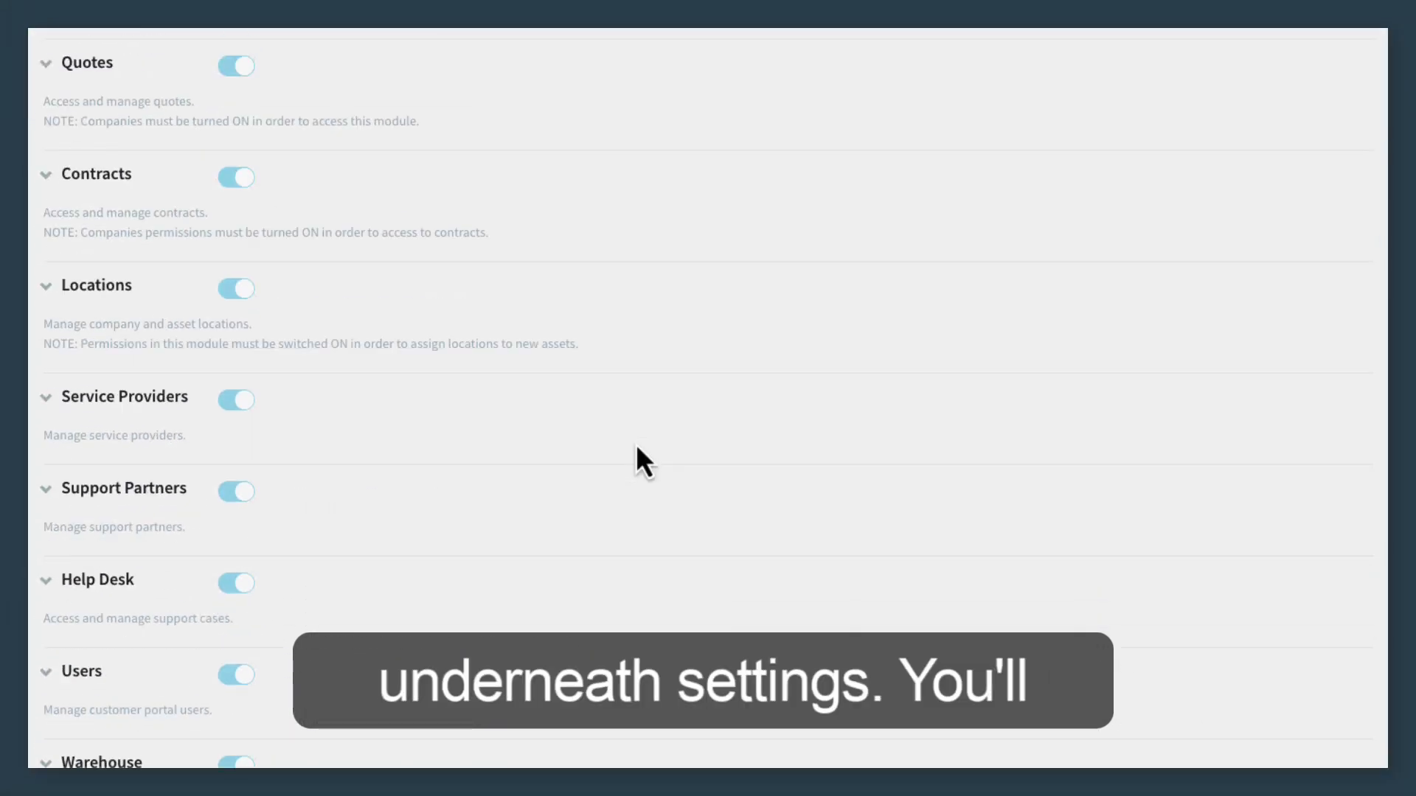
{"action": "scroll", "coordinate": [206, 488], "scroll_direction": "down", "scroll_amount": 10}
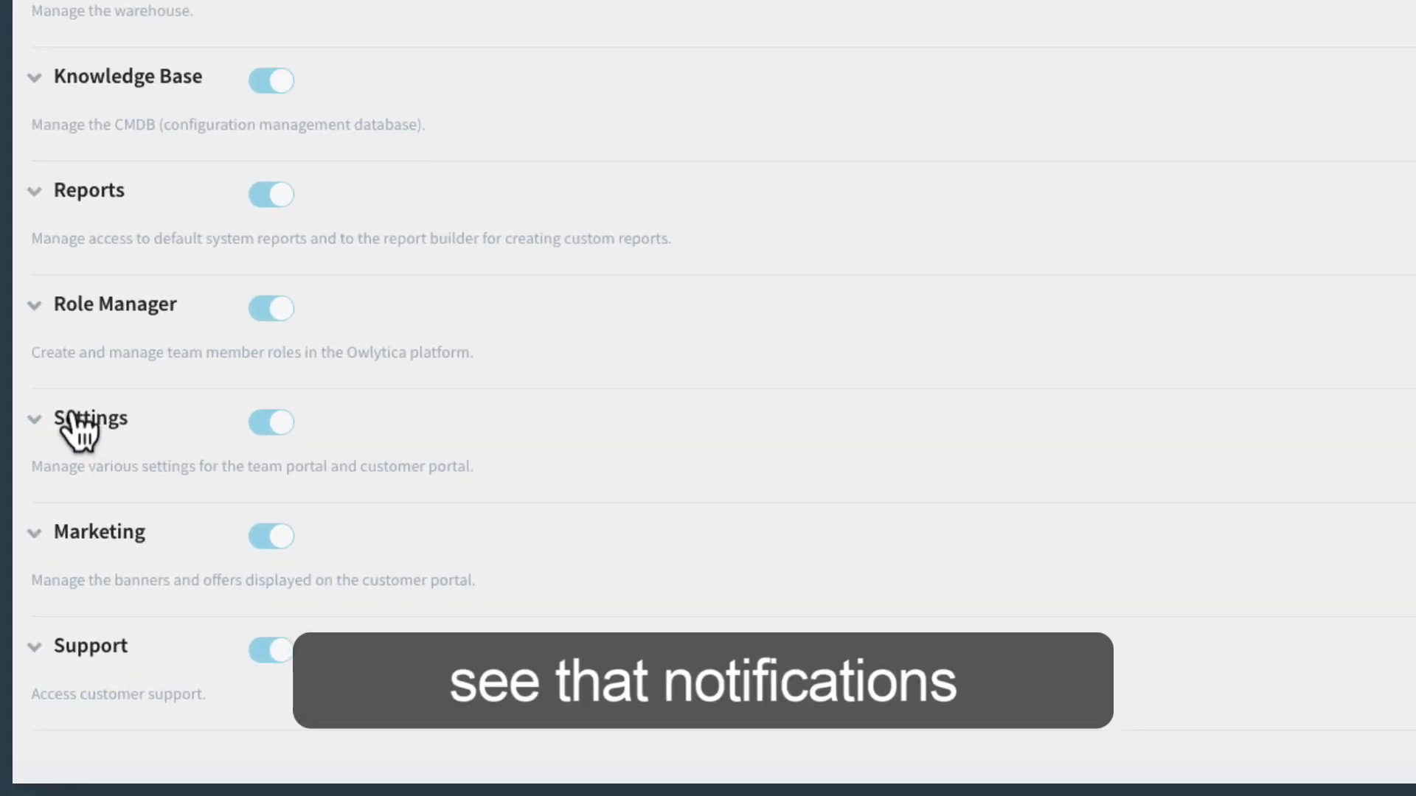
{"action": "left_click", "coordinate": [74, 421]}
{"action": "scroll", "coordinate": [654, 553], "scroll_direction": "down", "scroll_amount": 10}
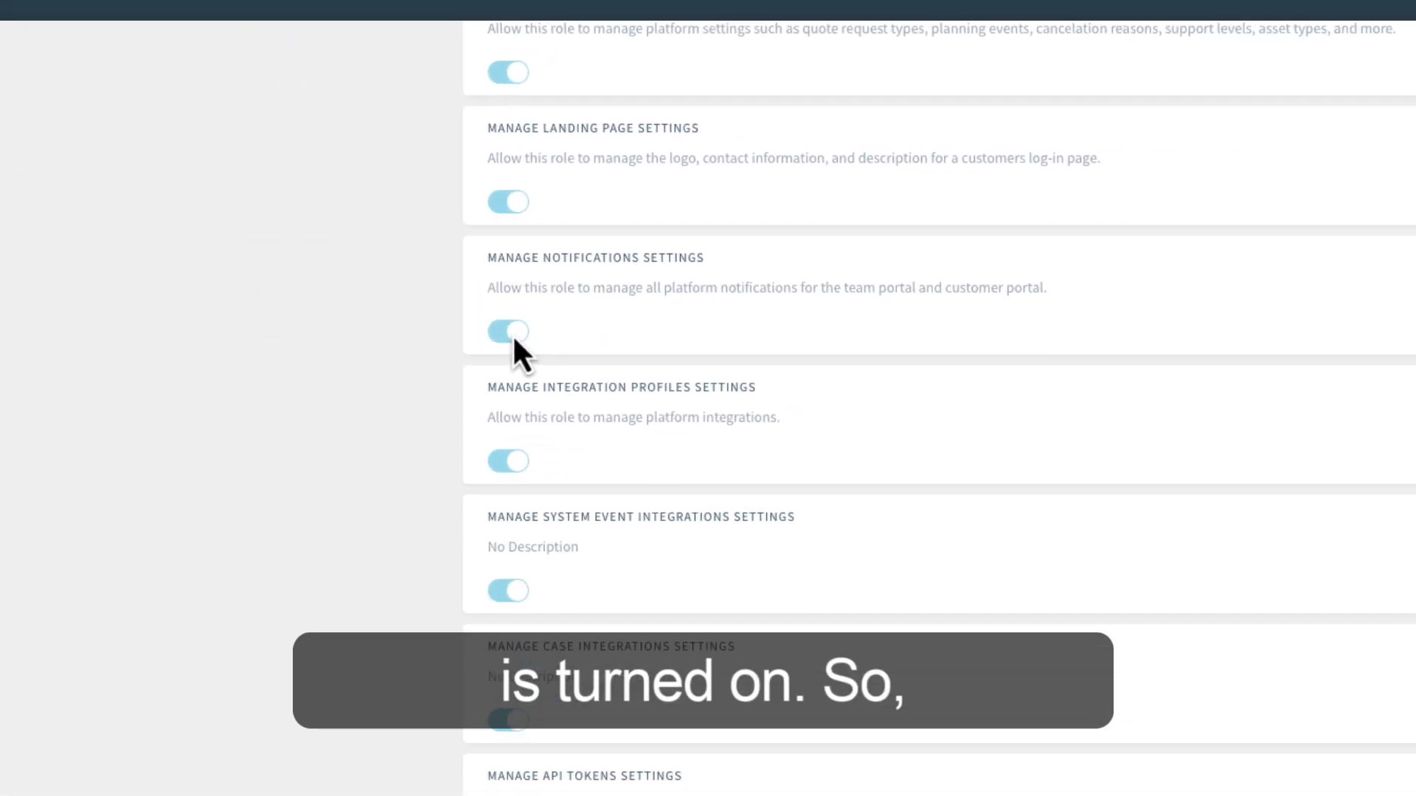
{"action": "scroll", "coordinate": [488, 309], "scroll_direction": "up", "scroll_amount": 20}
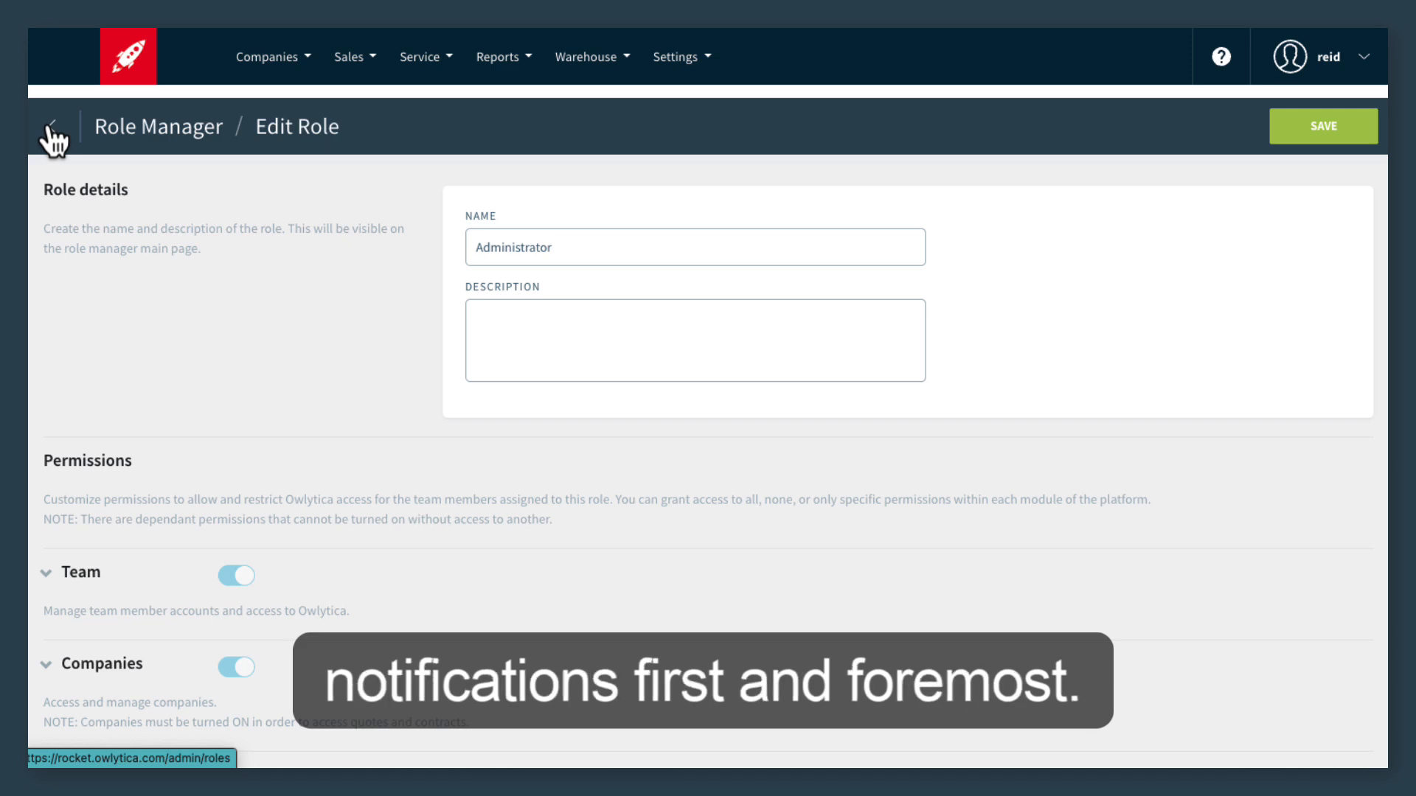
{"action": "left_click", "coordinate": [52, 132]}
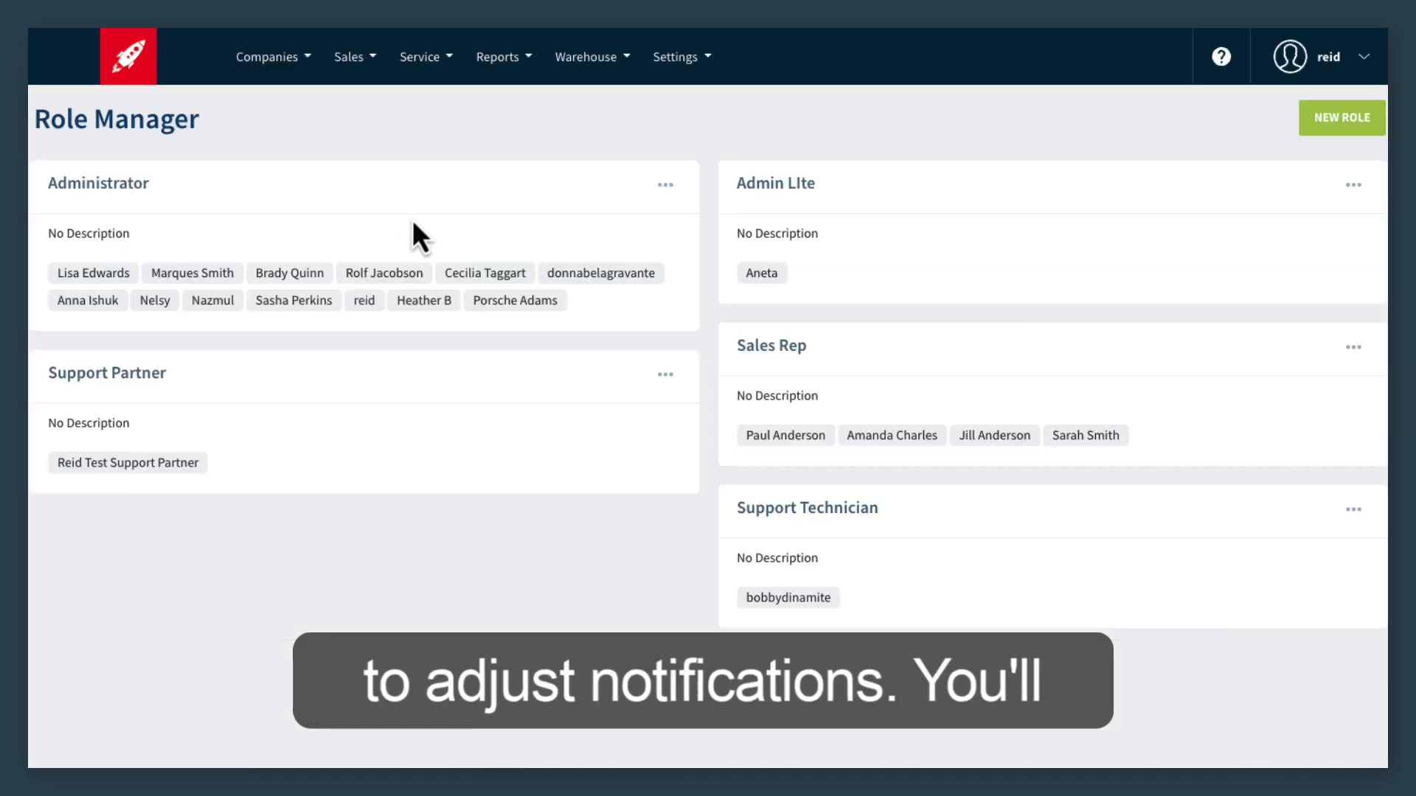
Open the 1-Day support expiration notification for editing from the Renewal Notifications group of the Team Notifications settings.
{"action": "left_click", "coordinate": [667, 59]}
{"action": "mouse_move", "coordinate": [696, 123]}
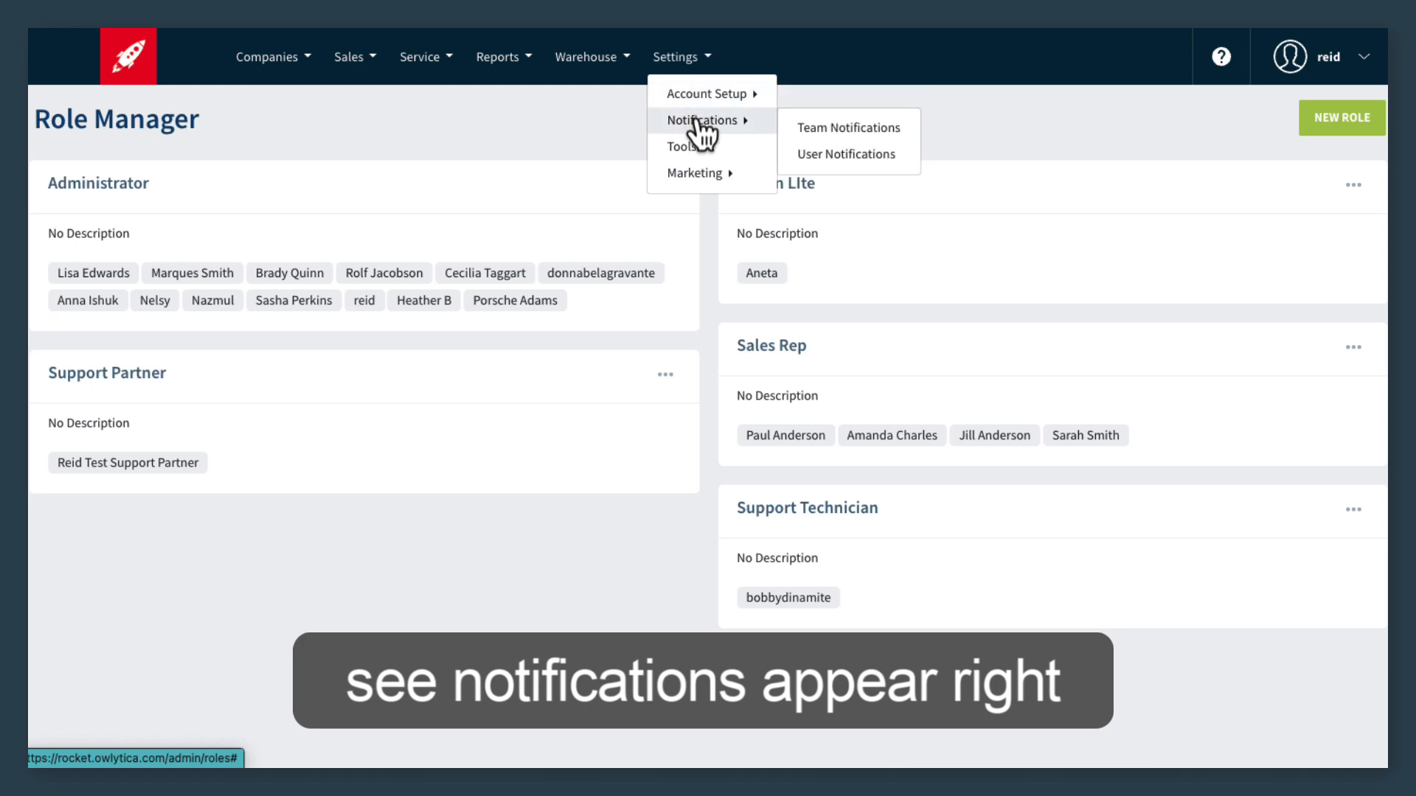
{"action": "left_click", "coordinate": [837, 133]}
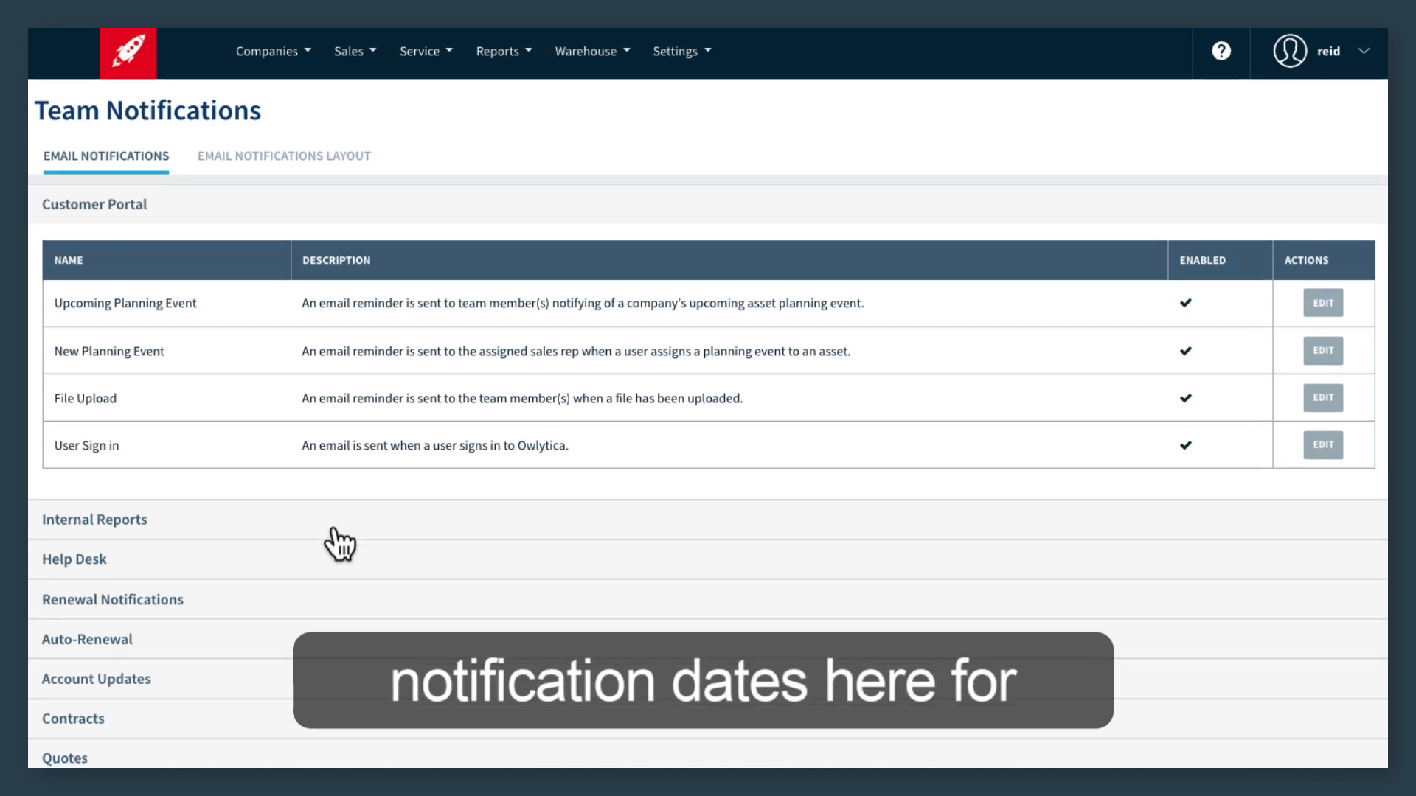
{"action": "scroll", "coordinate": [339, 546], "scroll_direction": "down", "scroll_amount": 2}
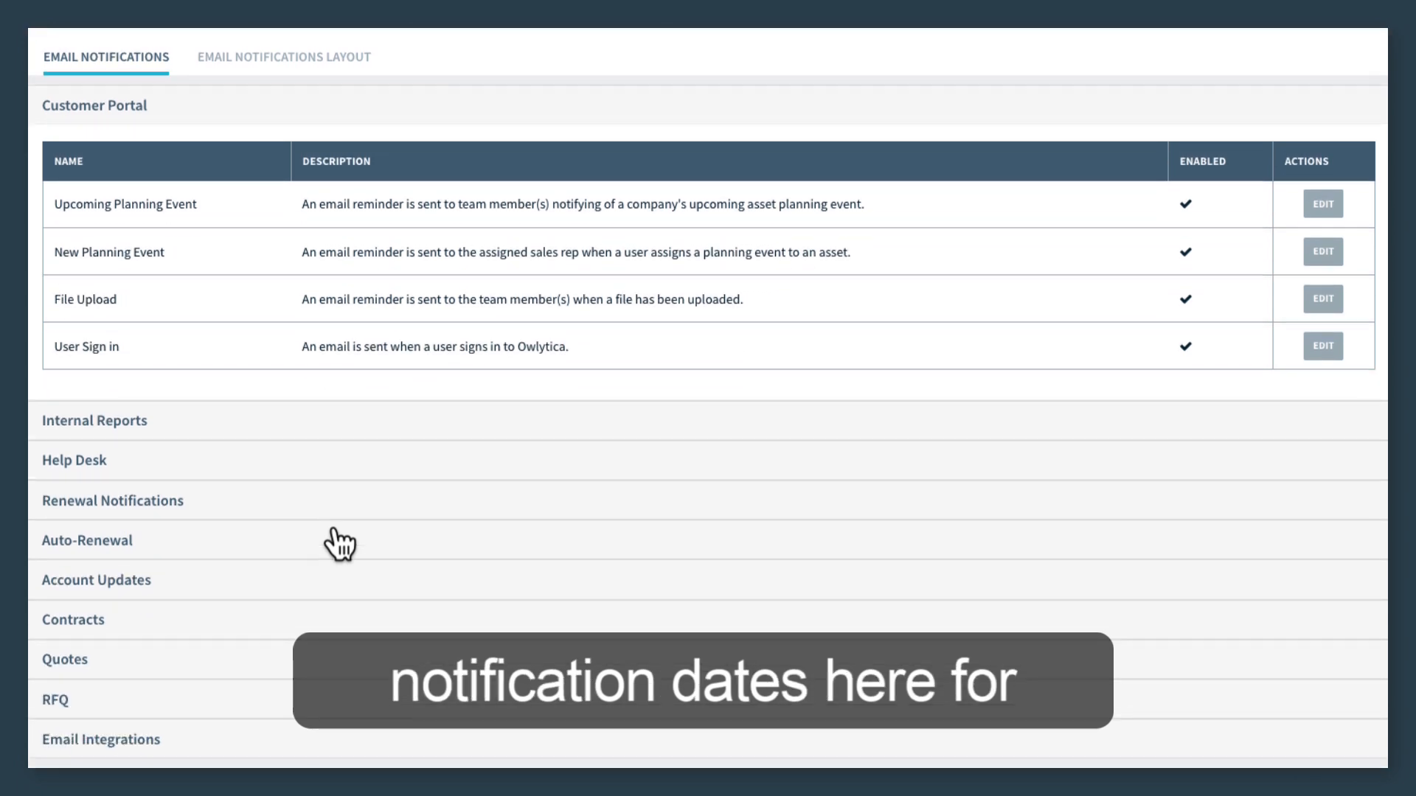
{"action": "left_click", "coordinate": [134, 507]}
{"action": "scroll", "coordinate": [131, 505], "scroll_direction": "down", "scroll_amount": 2}
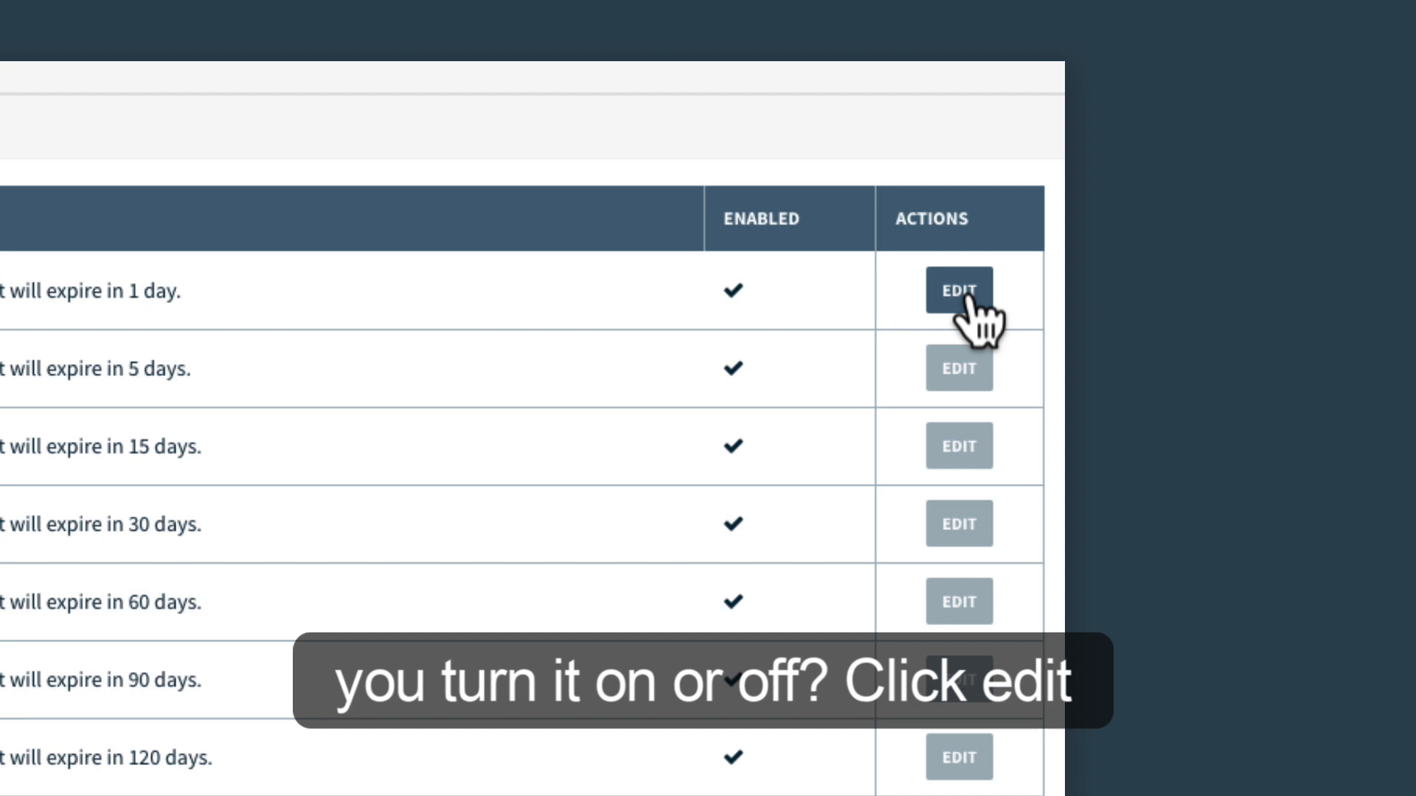
{"action": "left_click", "coordinate": [967, 297]}
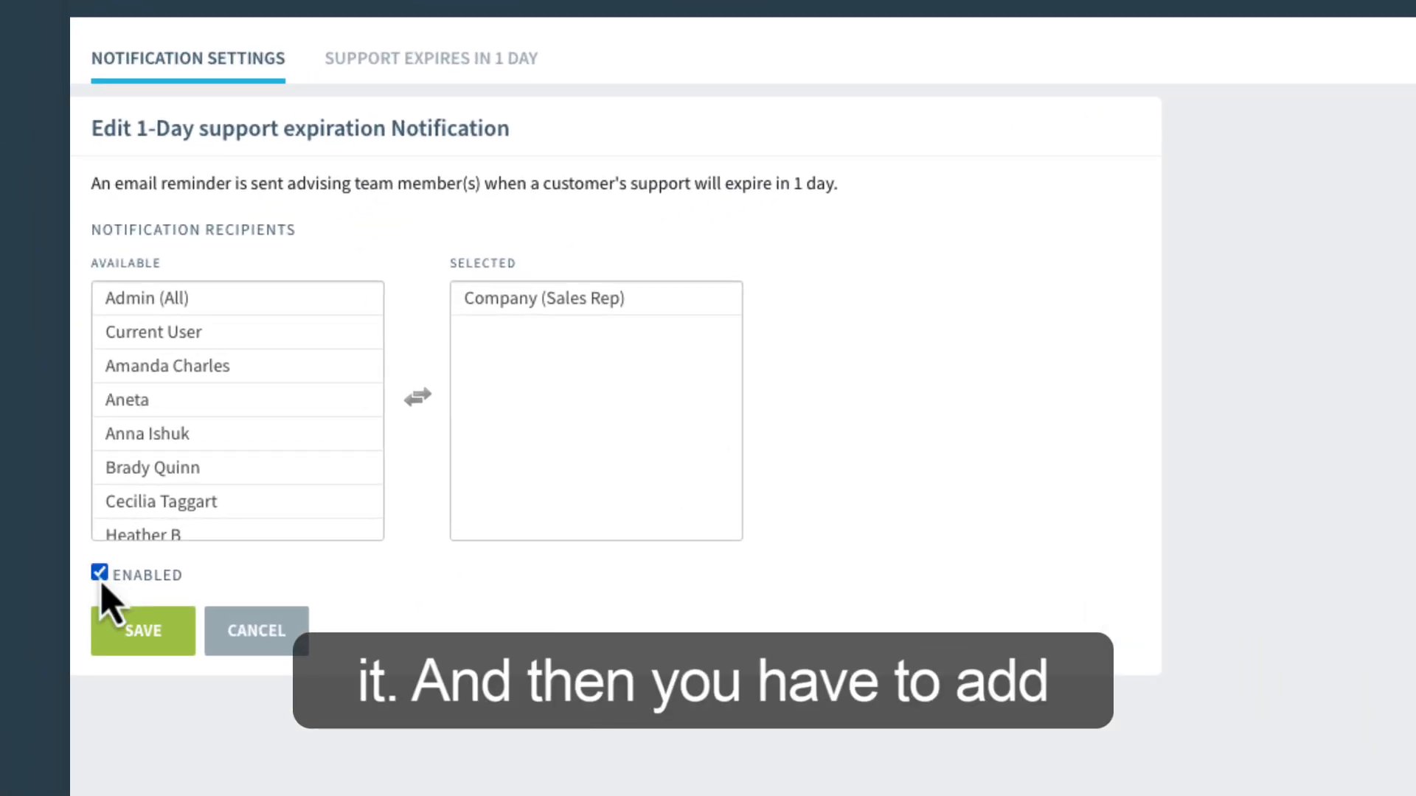
Remove Company (Sales Rep) from the 1-day notification's selected recipients and add it back.
{"action": "left_click", "coordinate": [170, 532]}
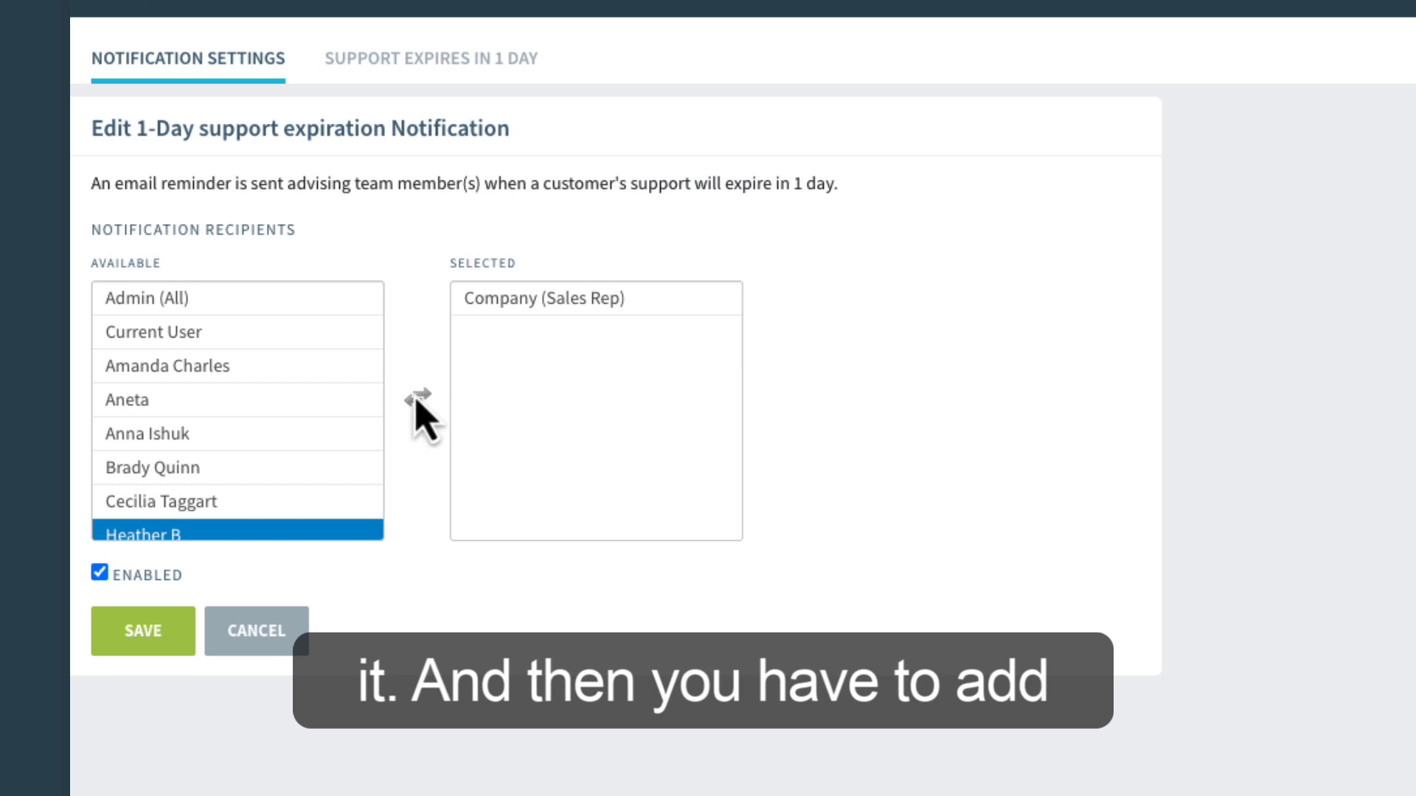
{"action": "left_click", "coordinate": [550, 299]}
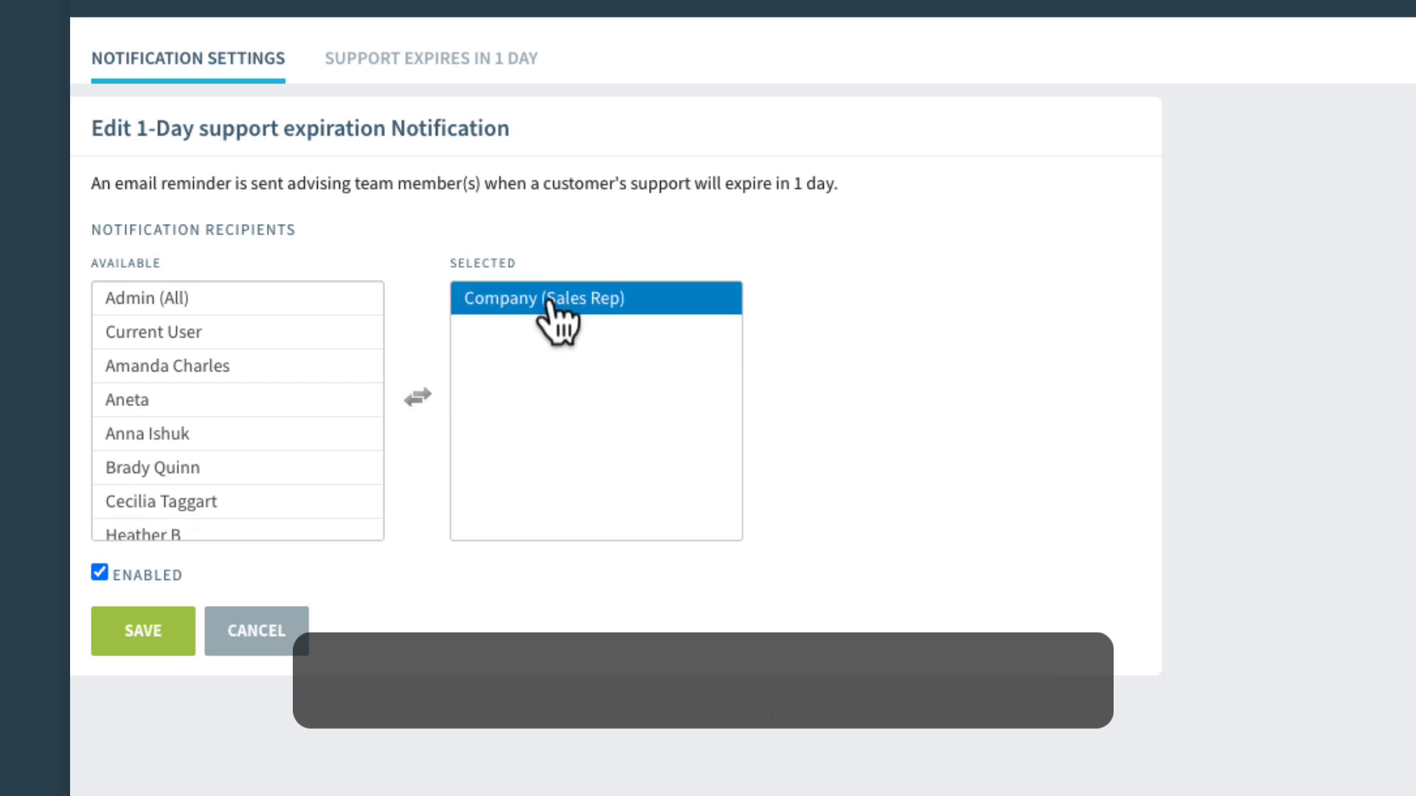
{"action": "left_click", "coordinate": [417, 397]}
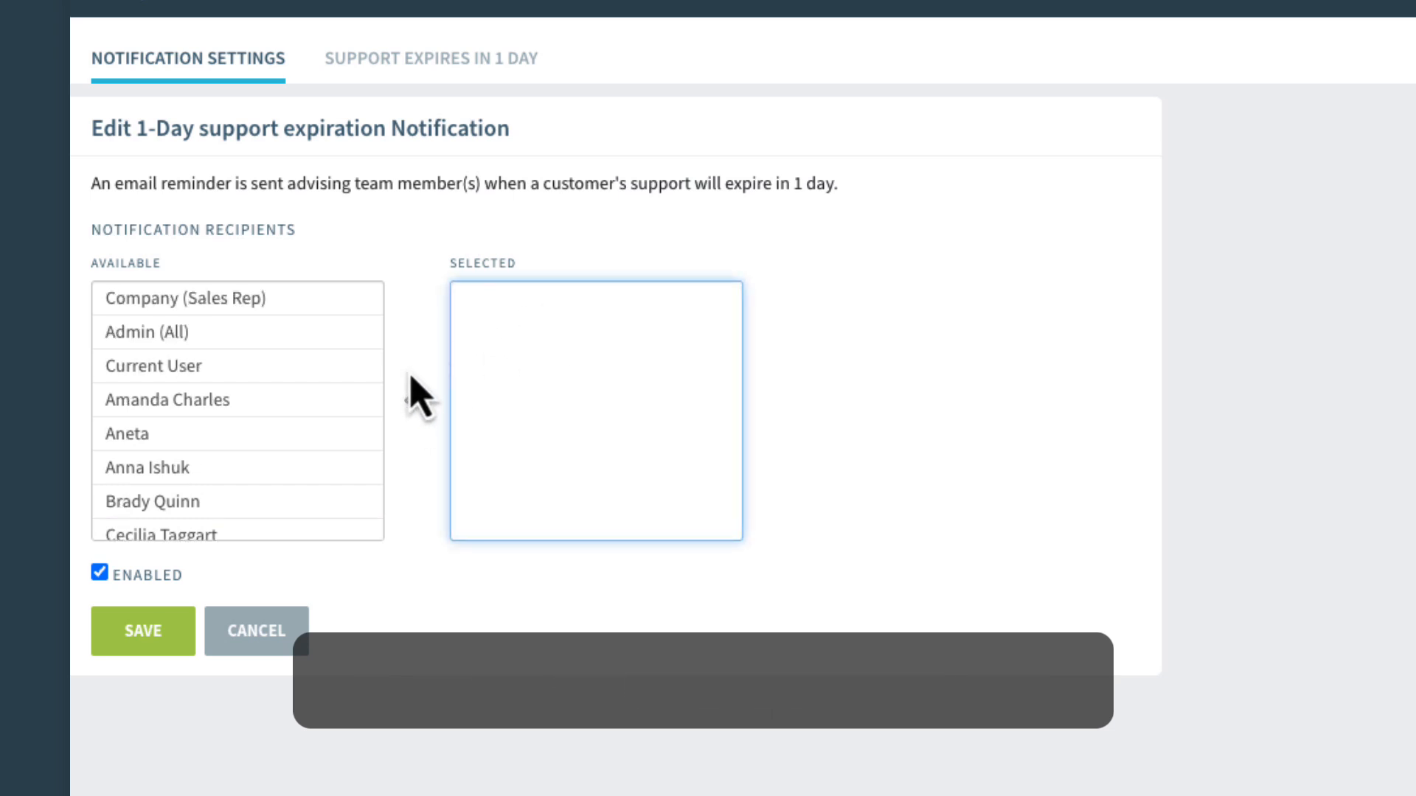
{"action": "left_click", "coordinate": [251, 303]}
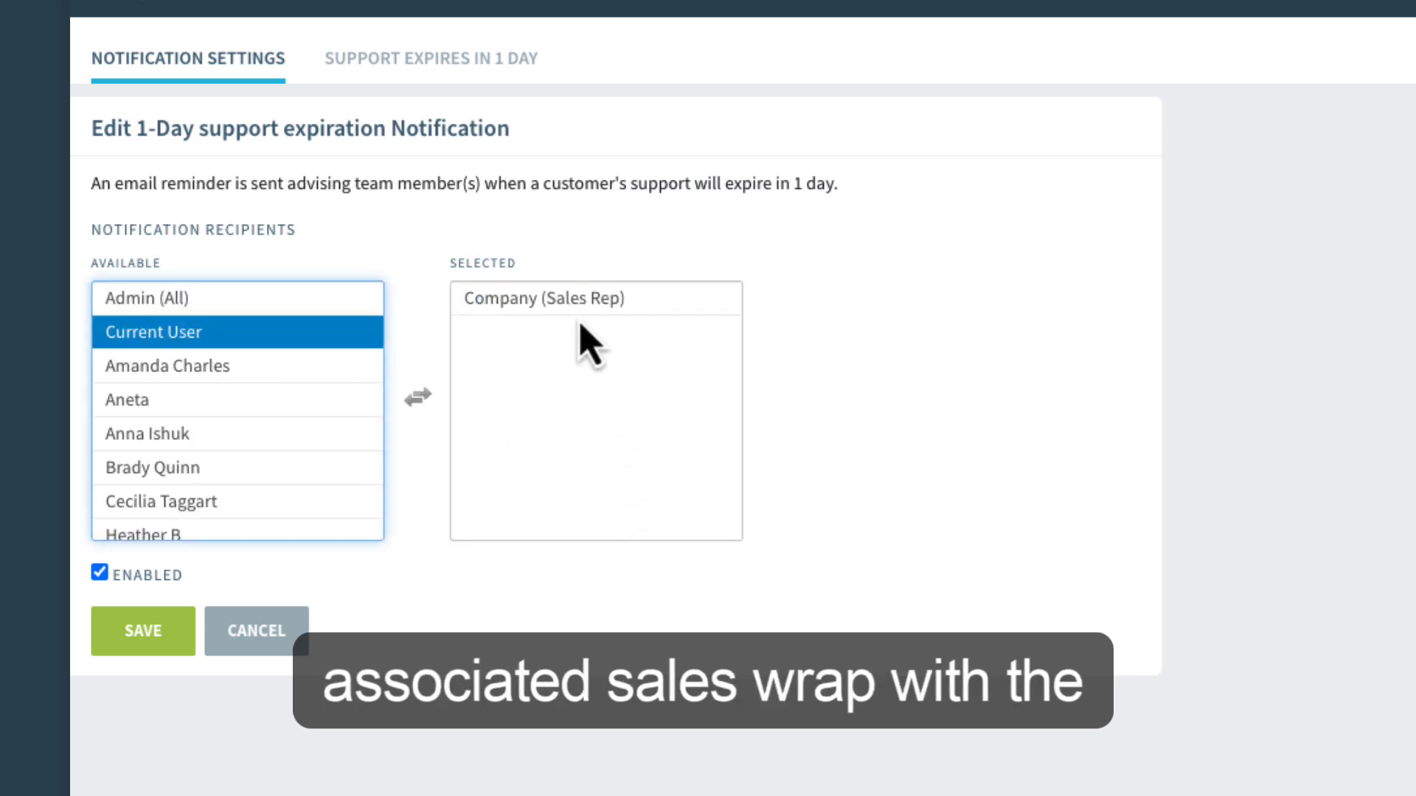
{"action": "left_click", "coordinate": [570, 297]}
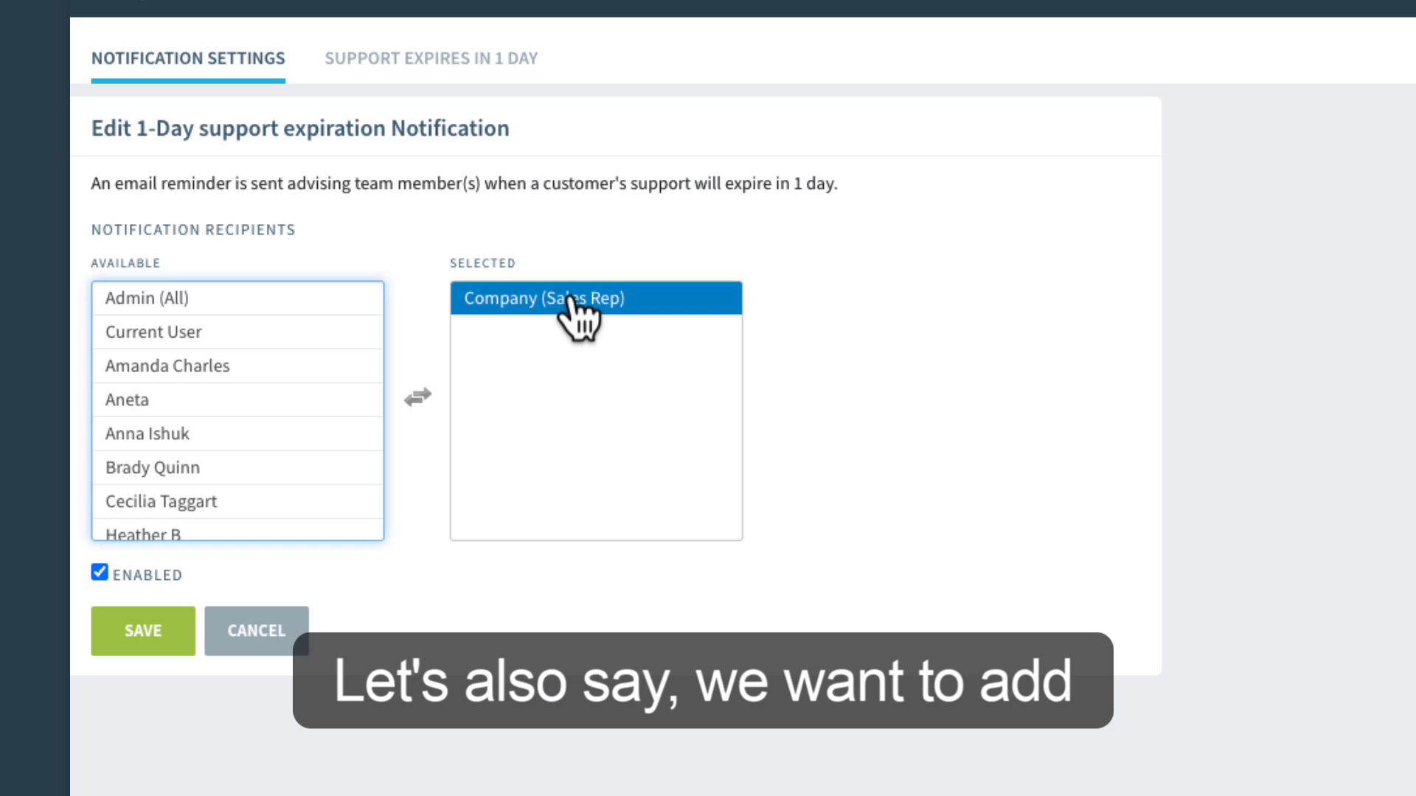
Add the individual team member listed fifth among the available recipients to the 1-day notification's selected recipients.
{"action": "left_click", "coordinate": [158, 435]}
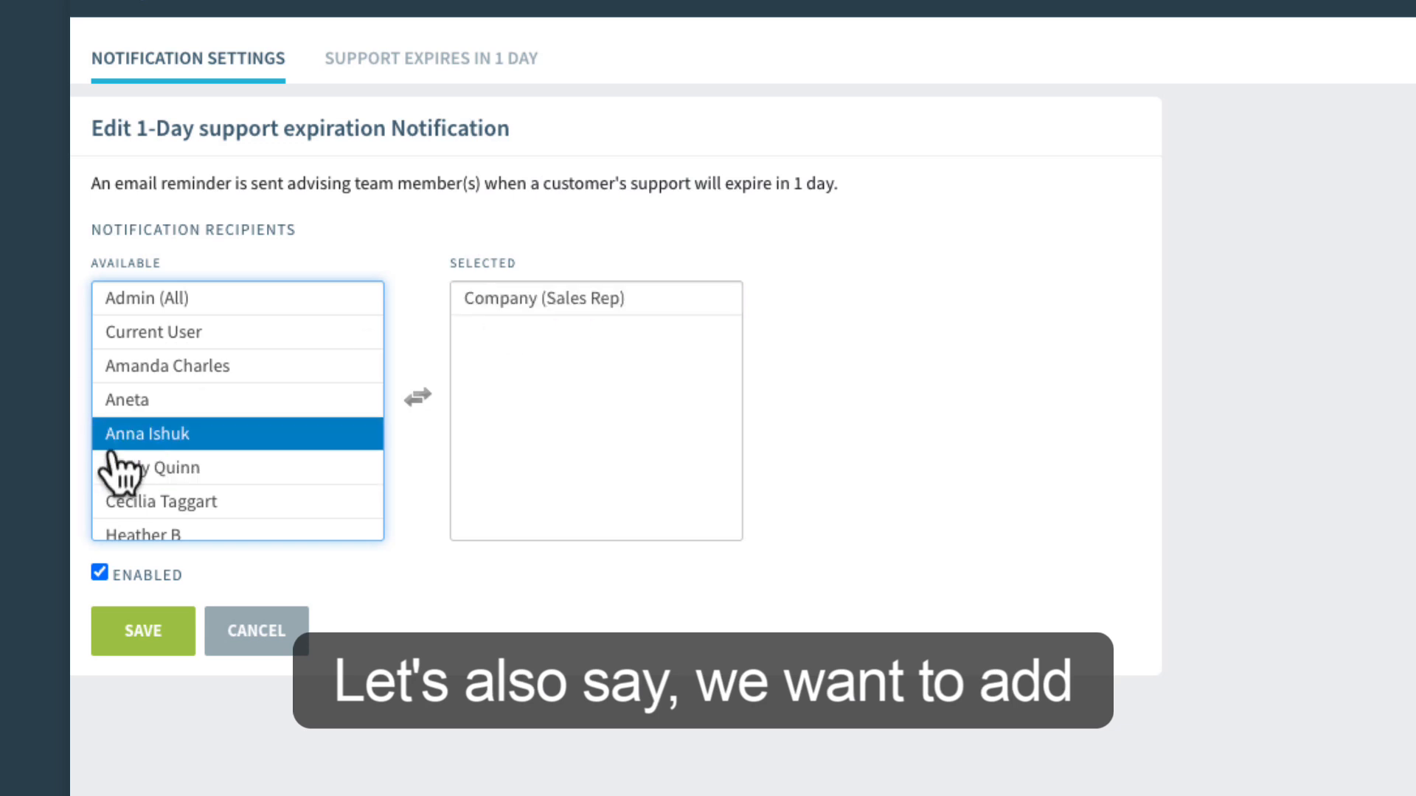
{"action": "double_click", "coordinate": [158, 435]}
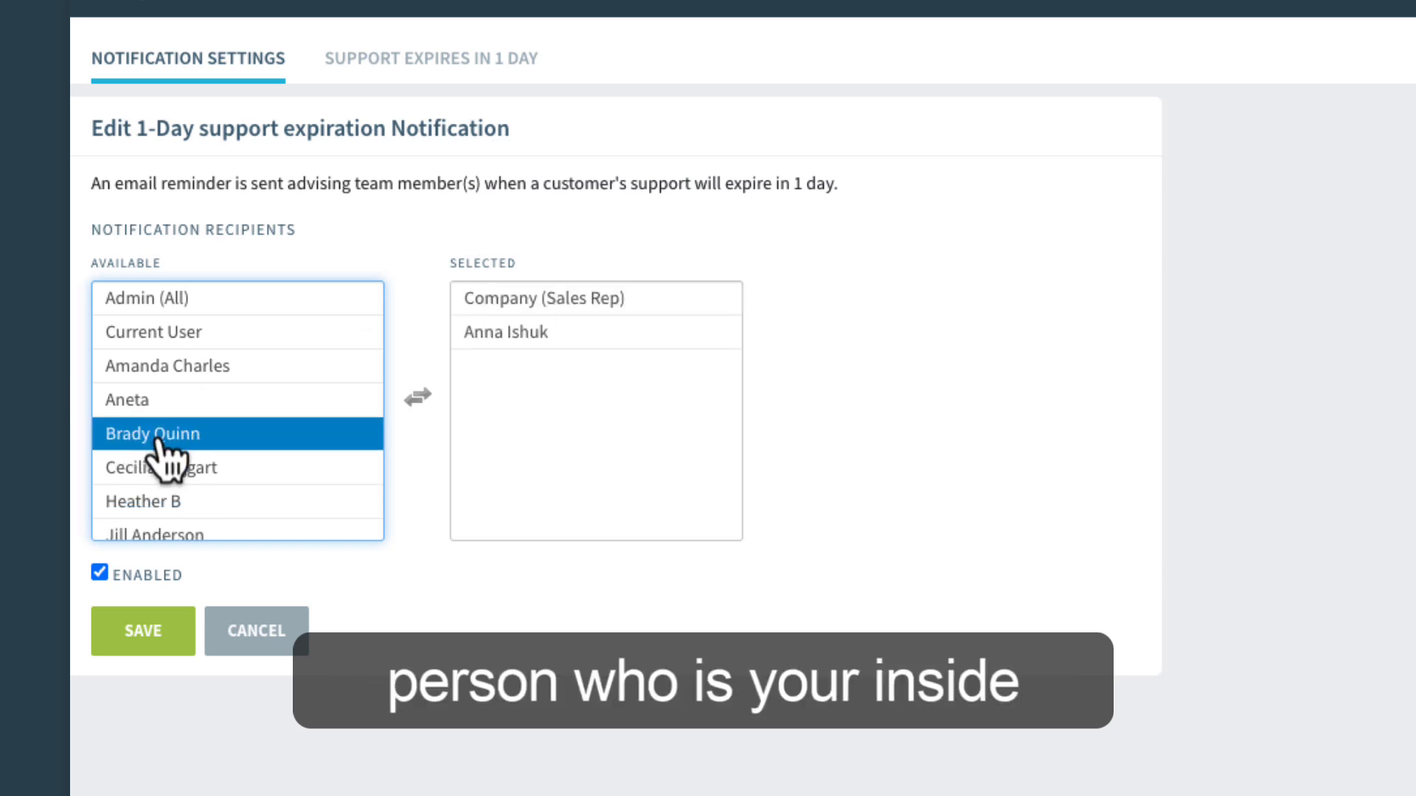
Save the recipient settings of the 1-day support expiration notification.
{"action": "left_click", "coordinate": [504, 333]}
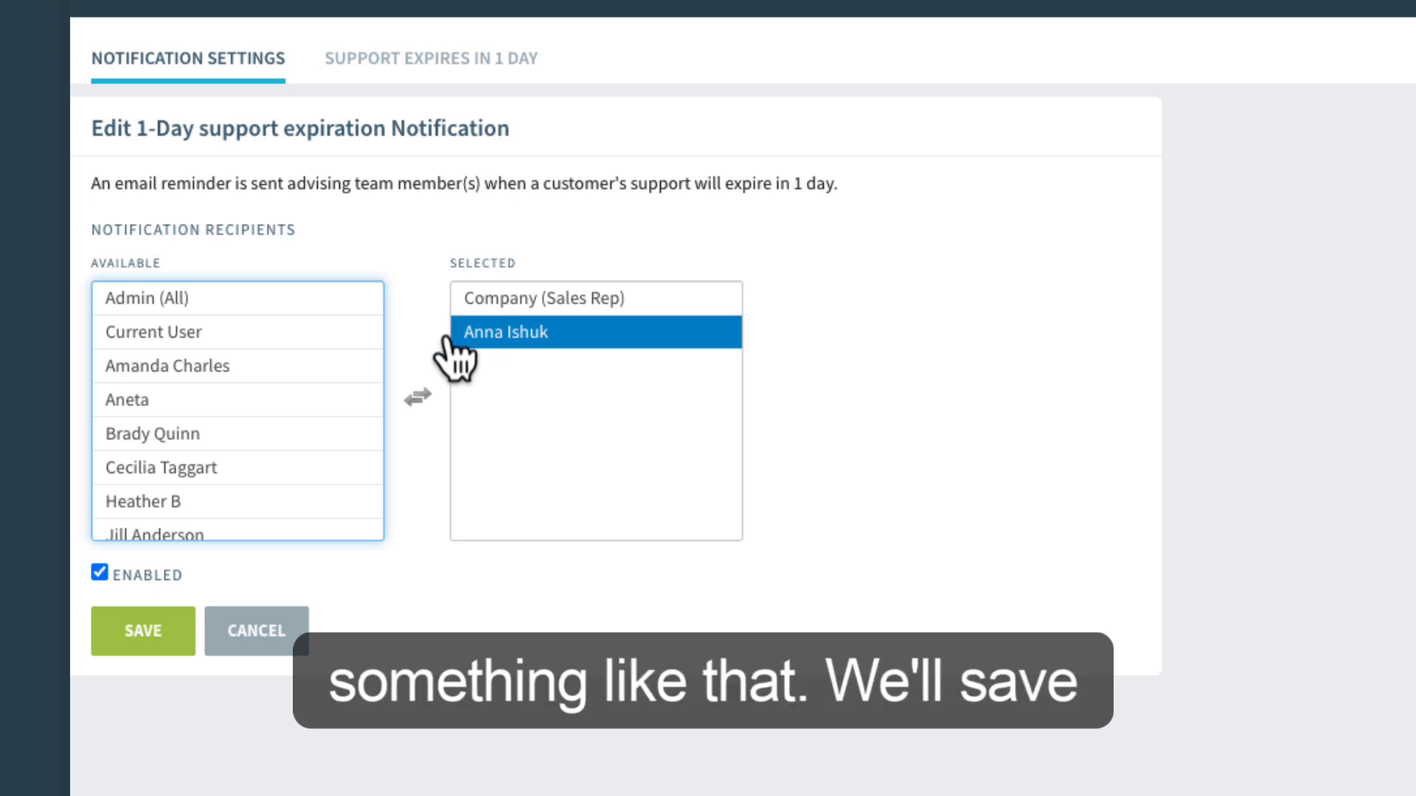
{"action": "left_click", "coordinate": [147, 645]}
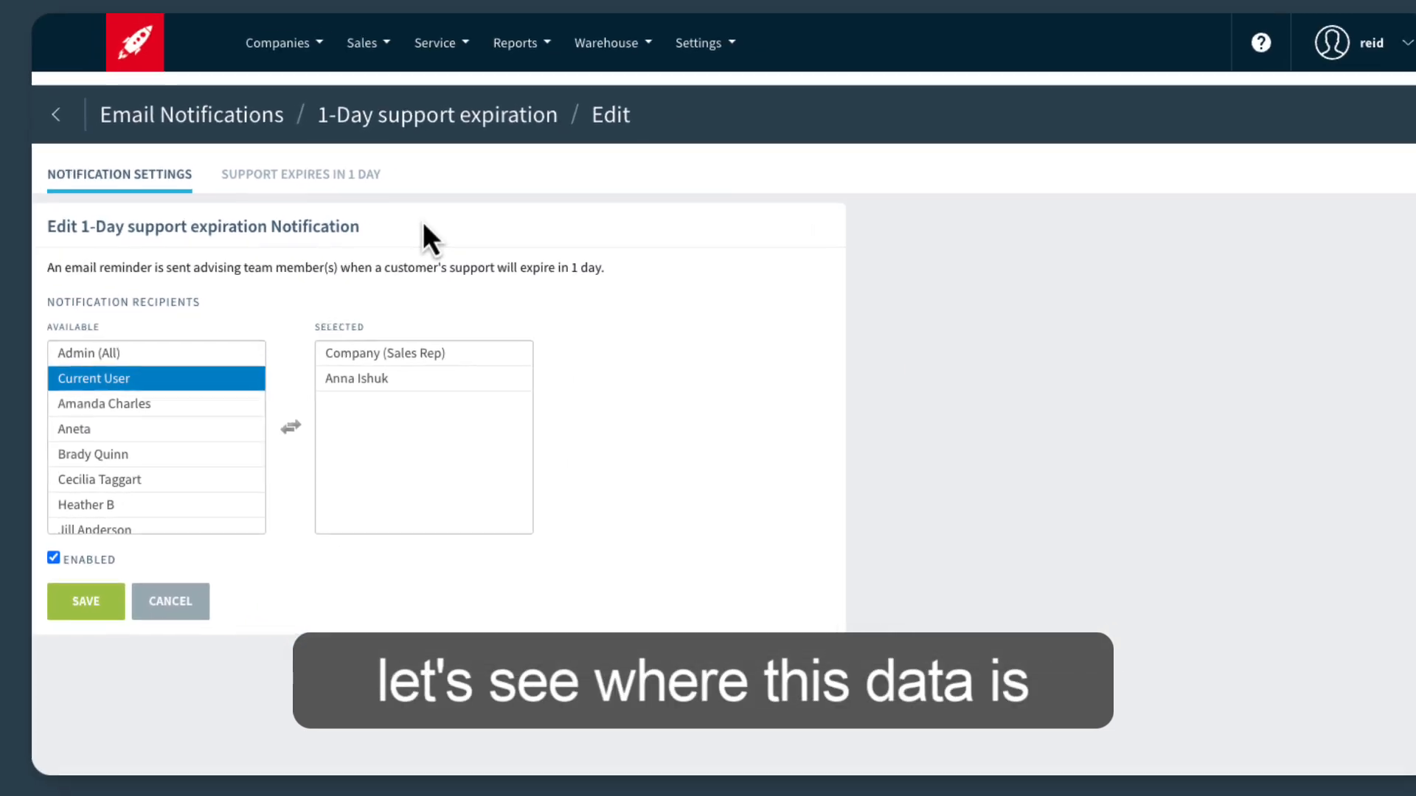
Open the asset list of the company 3. Laptop Lifecycle and highlight the support end date of asset 7516.
{"action": "left_click", "coordinate": [289, 57]}
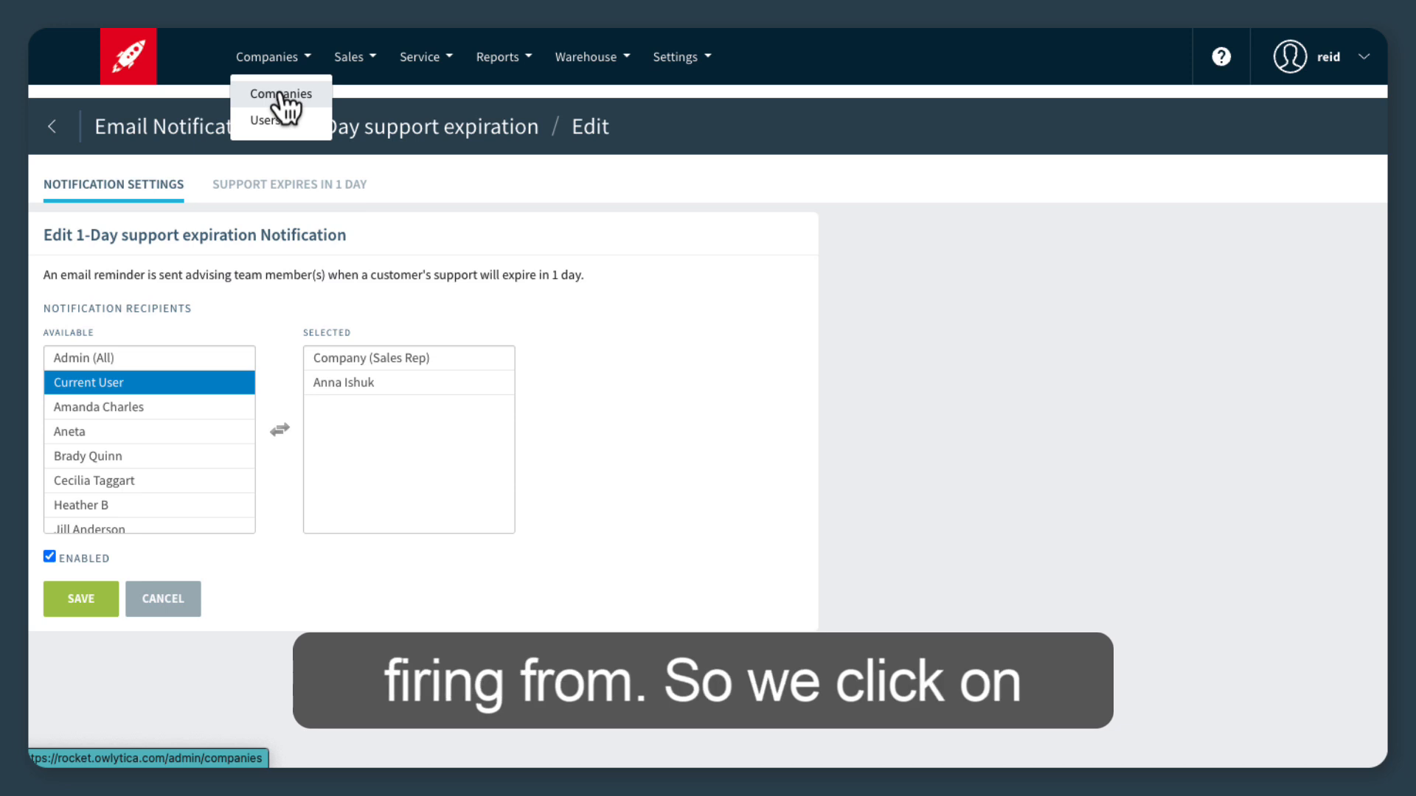
{"action": "left_click", "coordinate": [281, 95]}
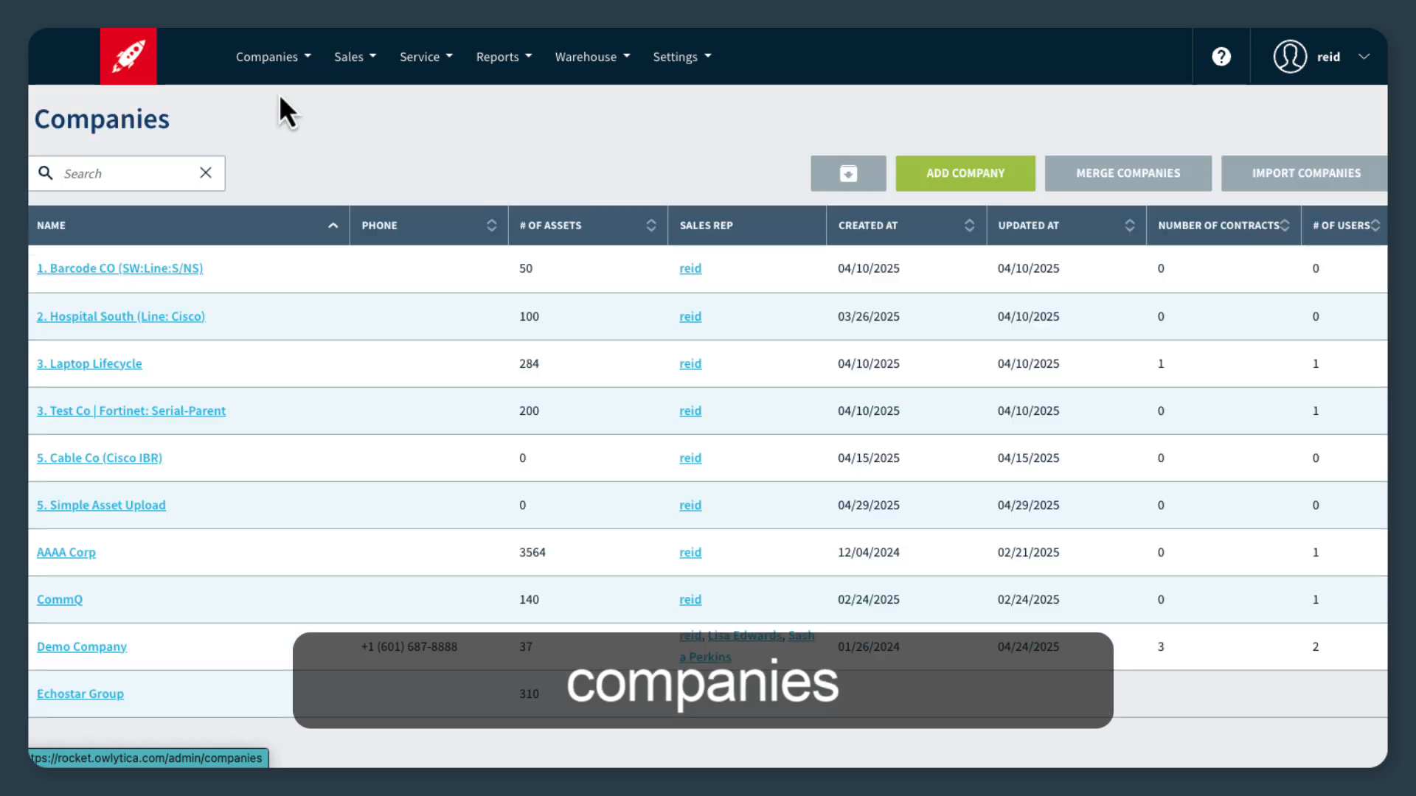
{"action": "left_click", "coordinate": [96, 365]}
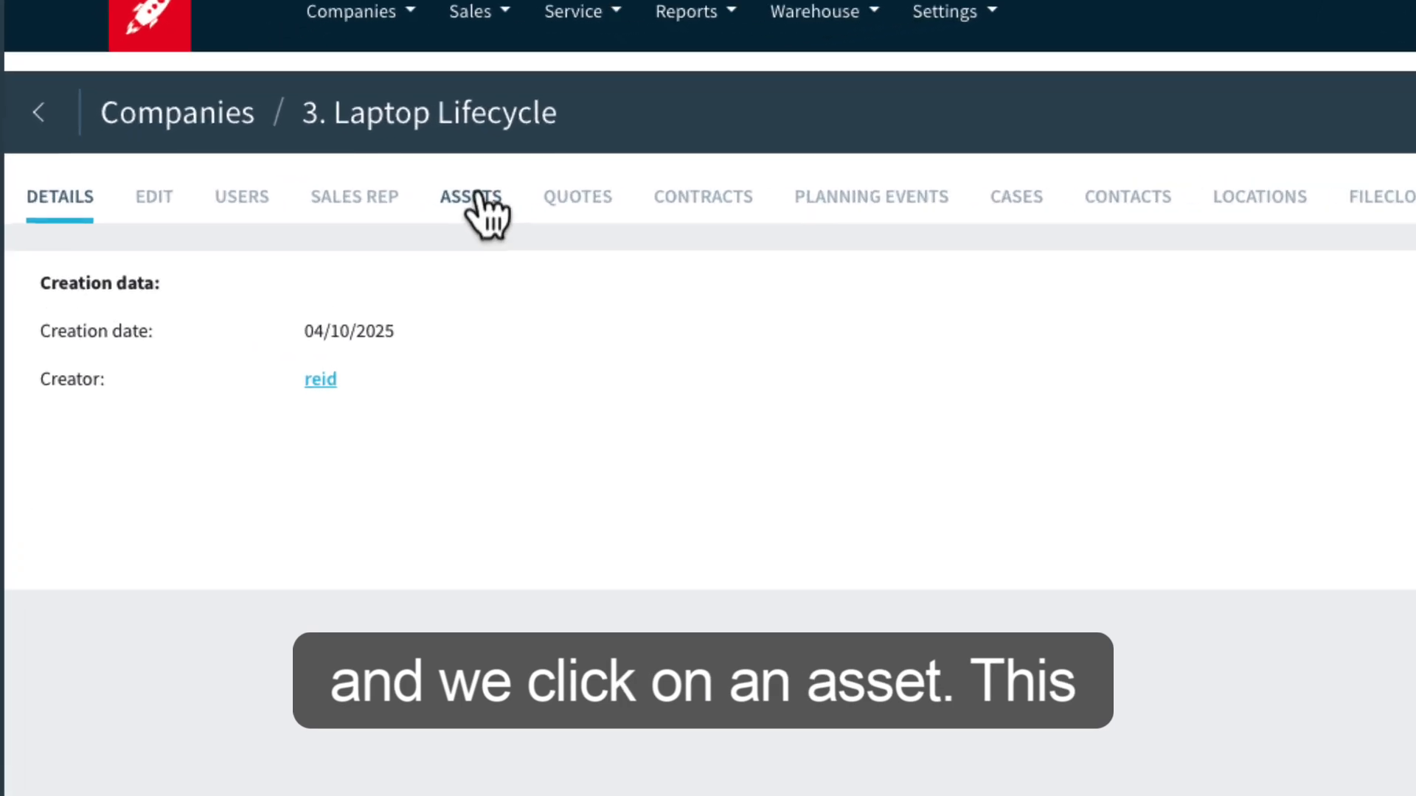
{"action": "left_click", "coordinate": [370, 187]}
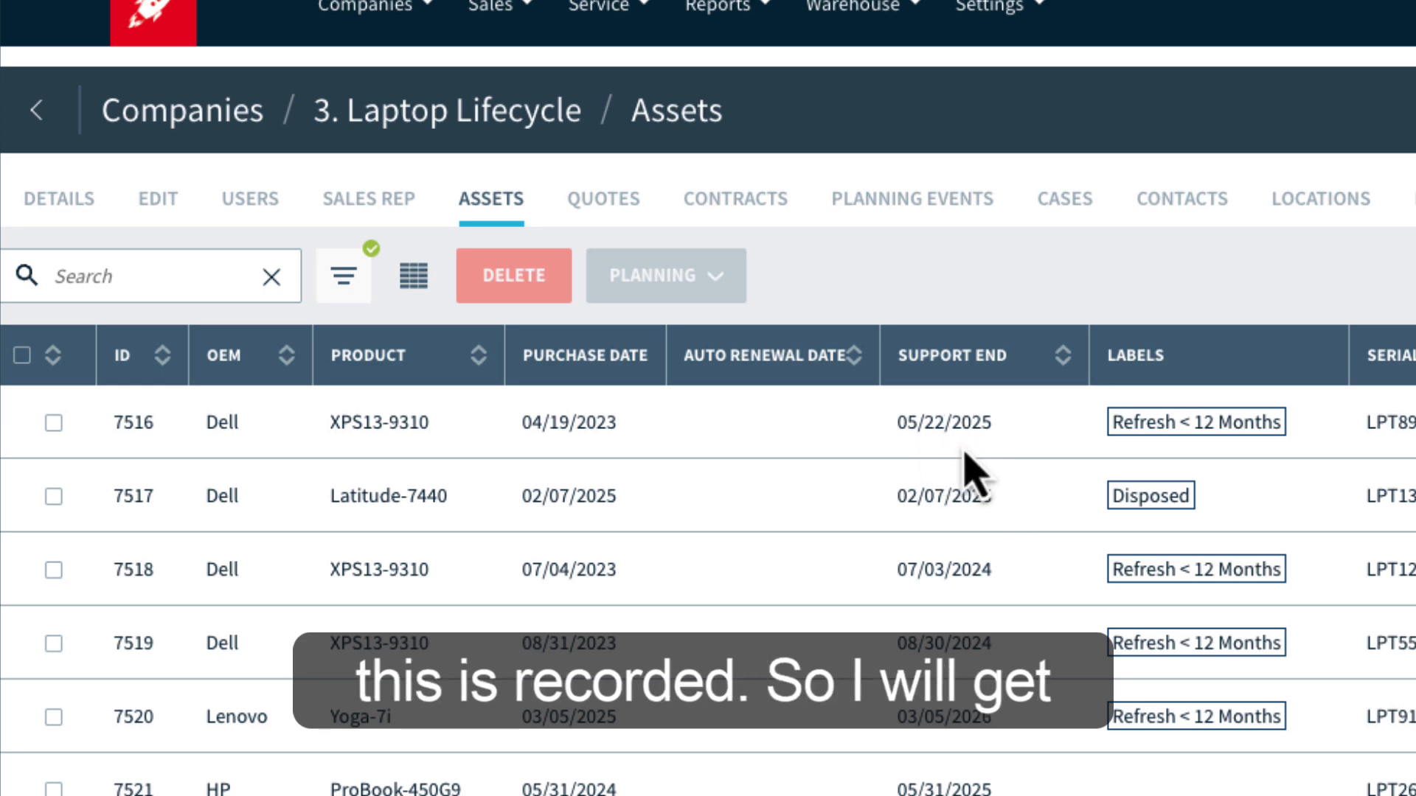
{"action": "left_click_drag", "start_coordinate": [899, 422], "coordinate": [1018, 454]}
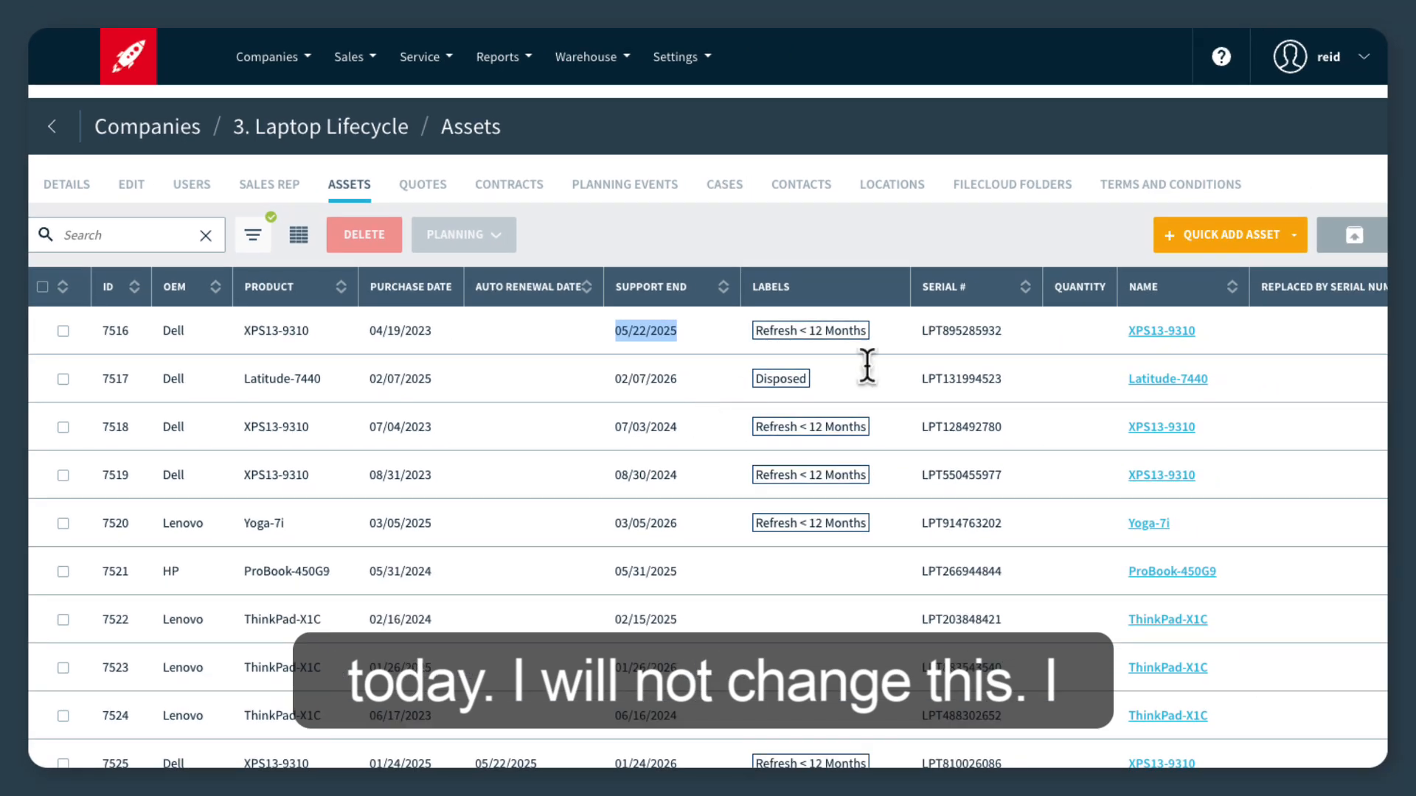
Set the support end date of the XPS13-9310 asset with ID 7516 to 05/23/2025 and save the asset.
{"action": "left_click", "coordinate": [1178, 335]}
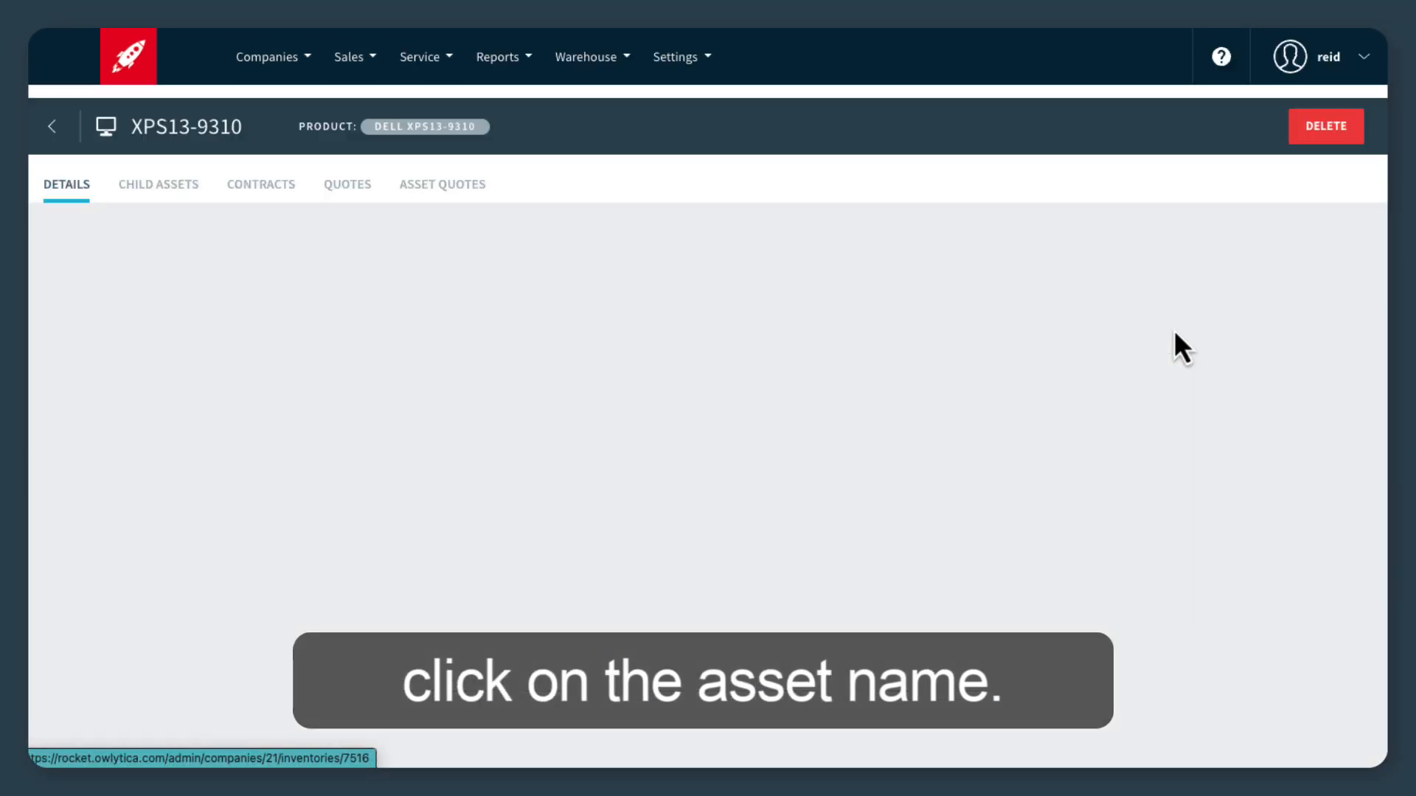
{"action": "left_click", "coordinate": [1341, 297]}
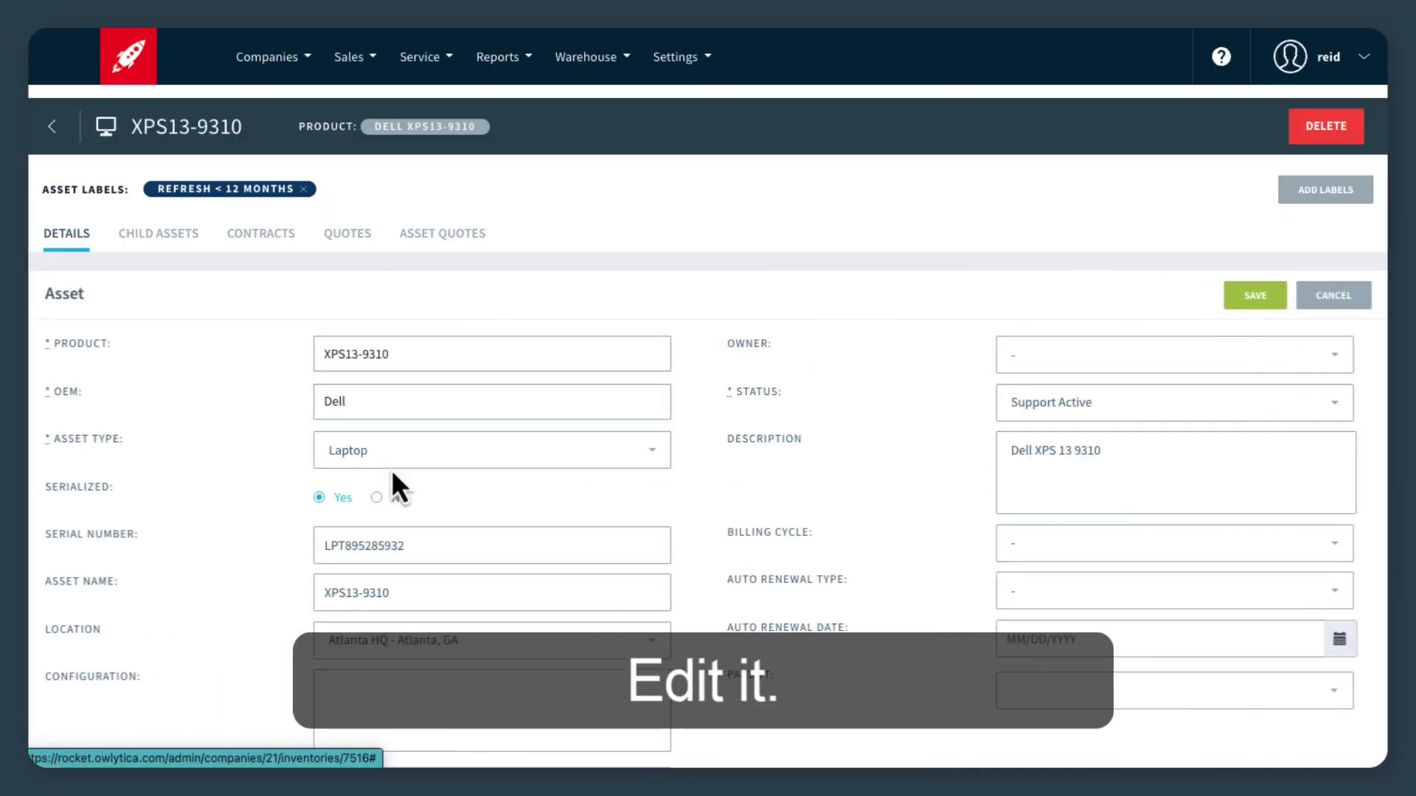
{"action": "scroll", "coordinate": [381, 478], "scroll_direction": "down", "scroll_amount": 5}
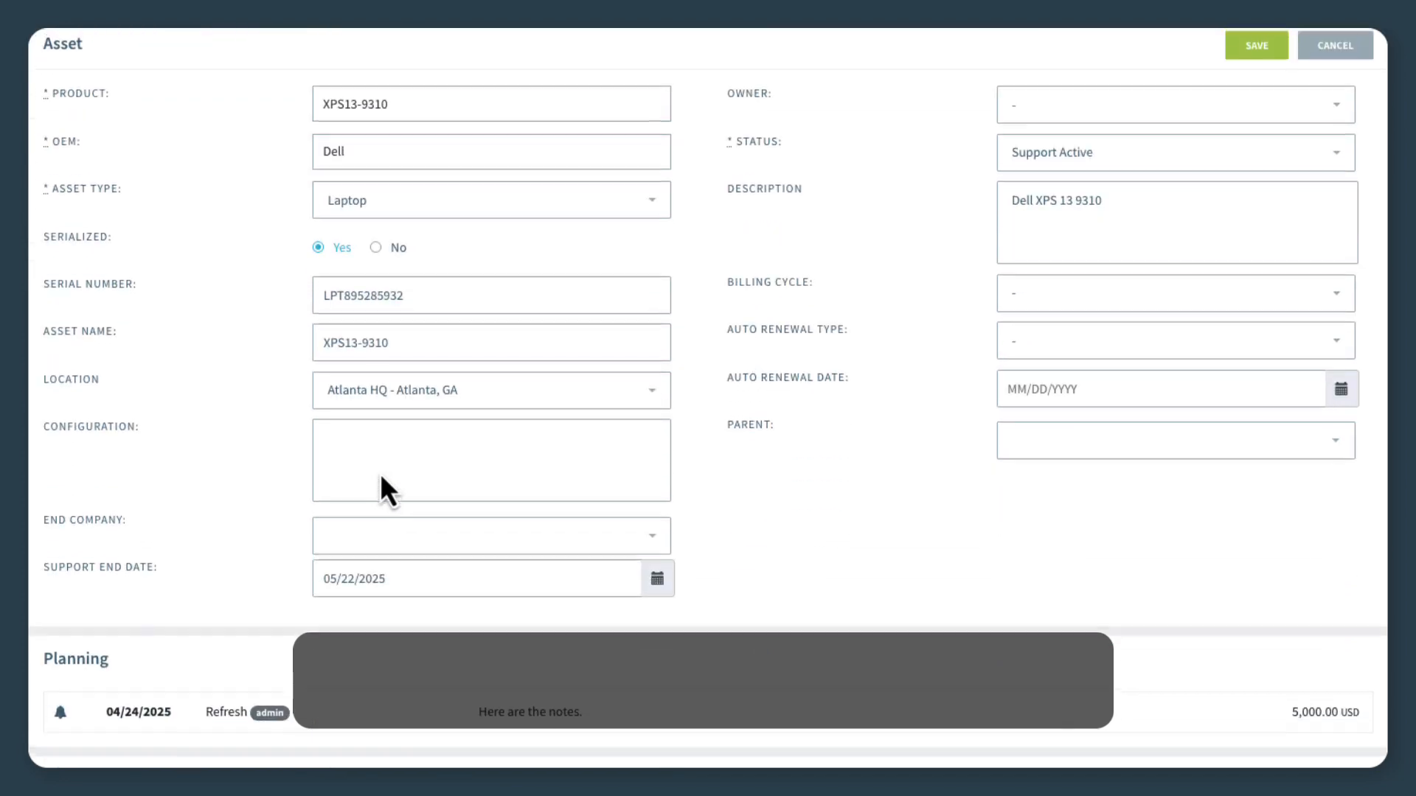
{"action": "left_click", "coordinate": [579, 452]}
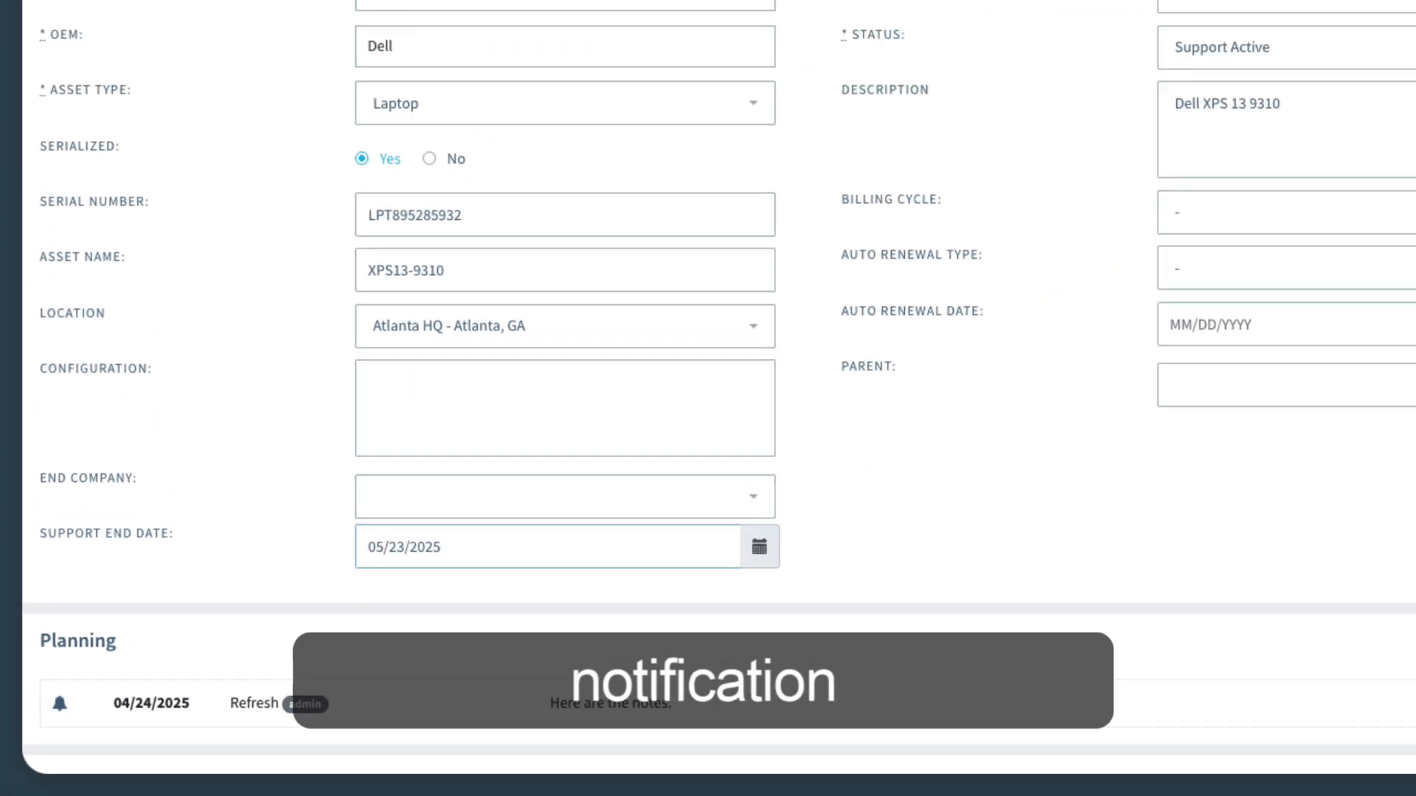
{"action": "left_click", "coordinate": [1256, 42]}
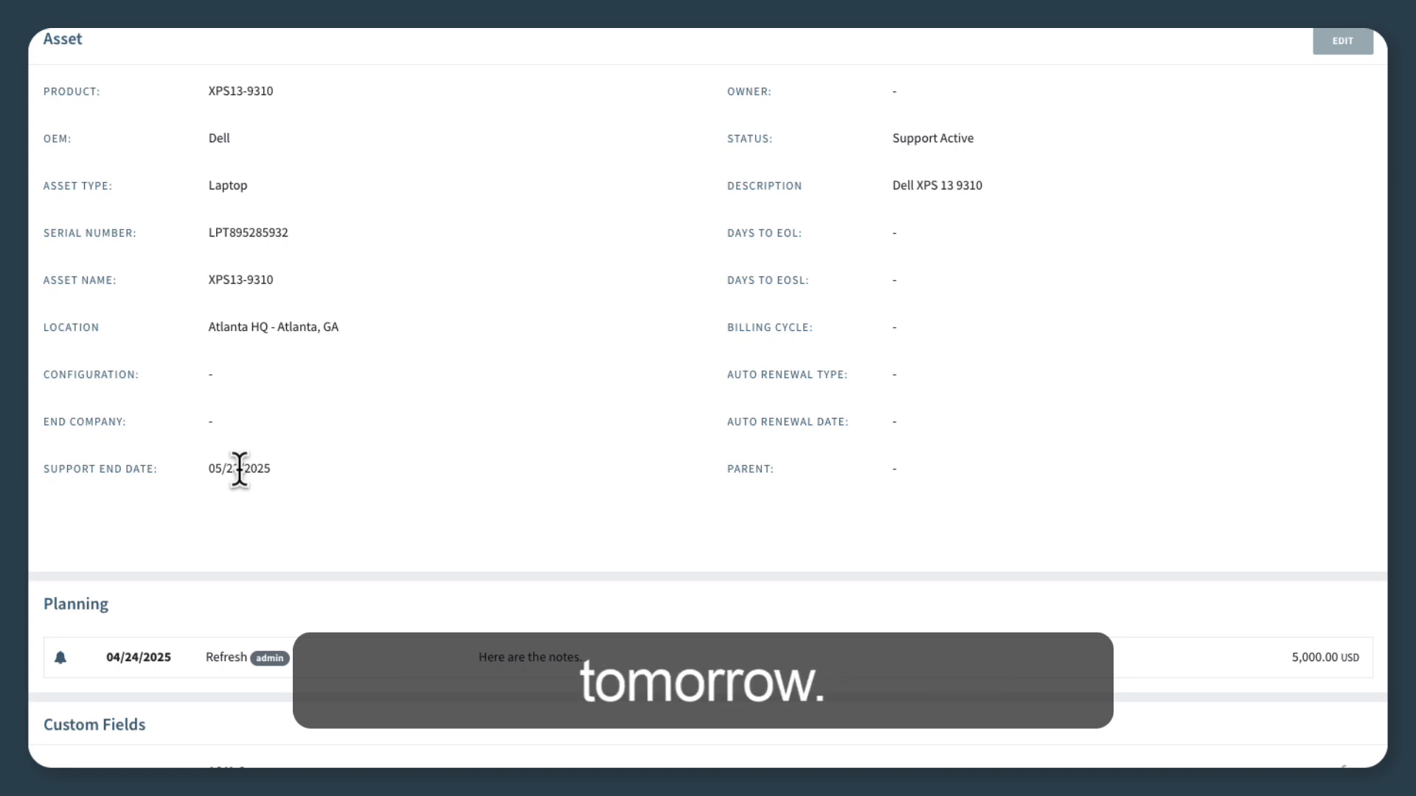
{"action": "scroll", "coordinate": [239, 469], "scroll_direction": "up", "scroll_amount": 4}
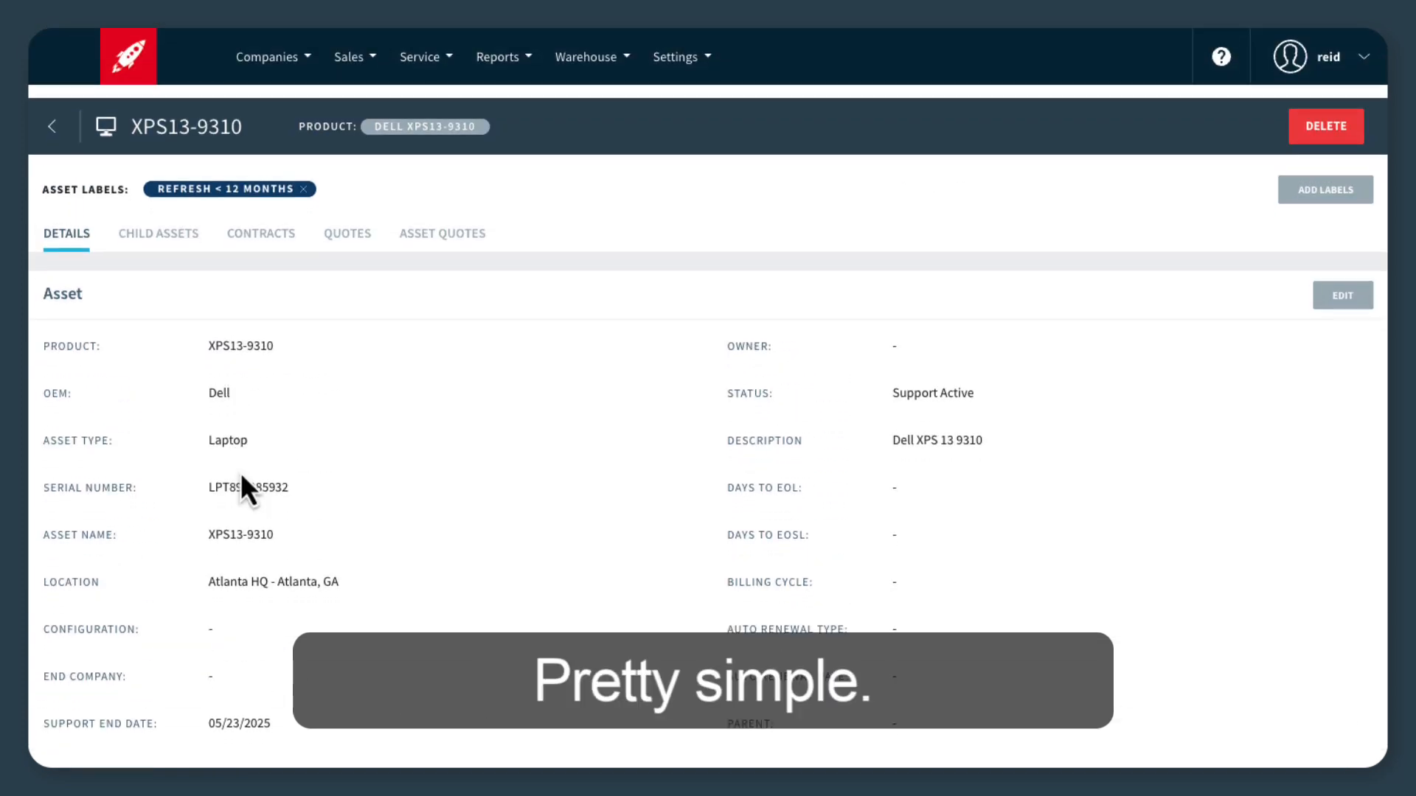
Open the 1-Day support expiration notification for editing again from the Renewal Notifications group of the Team Notifications.
{"action": "left_click", "coordinate": [706, 57]}
{"action": "mouse_move", "coordinate": [701, 101]}
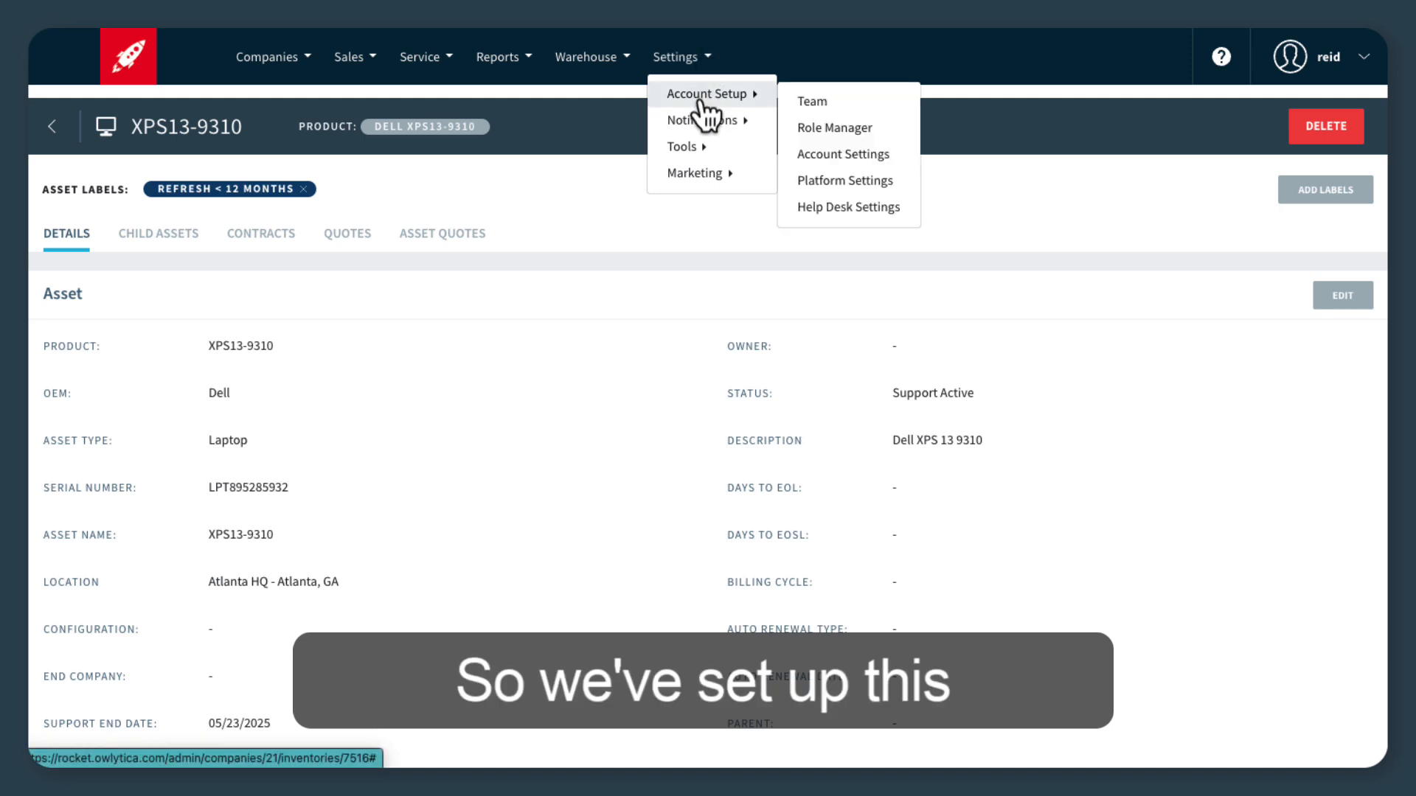
{"action": "mouse_move", "coordinate": [701, 126]}
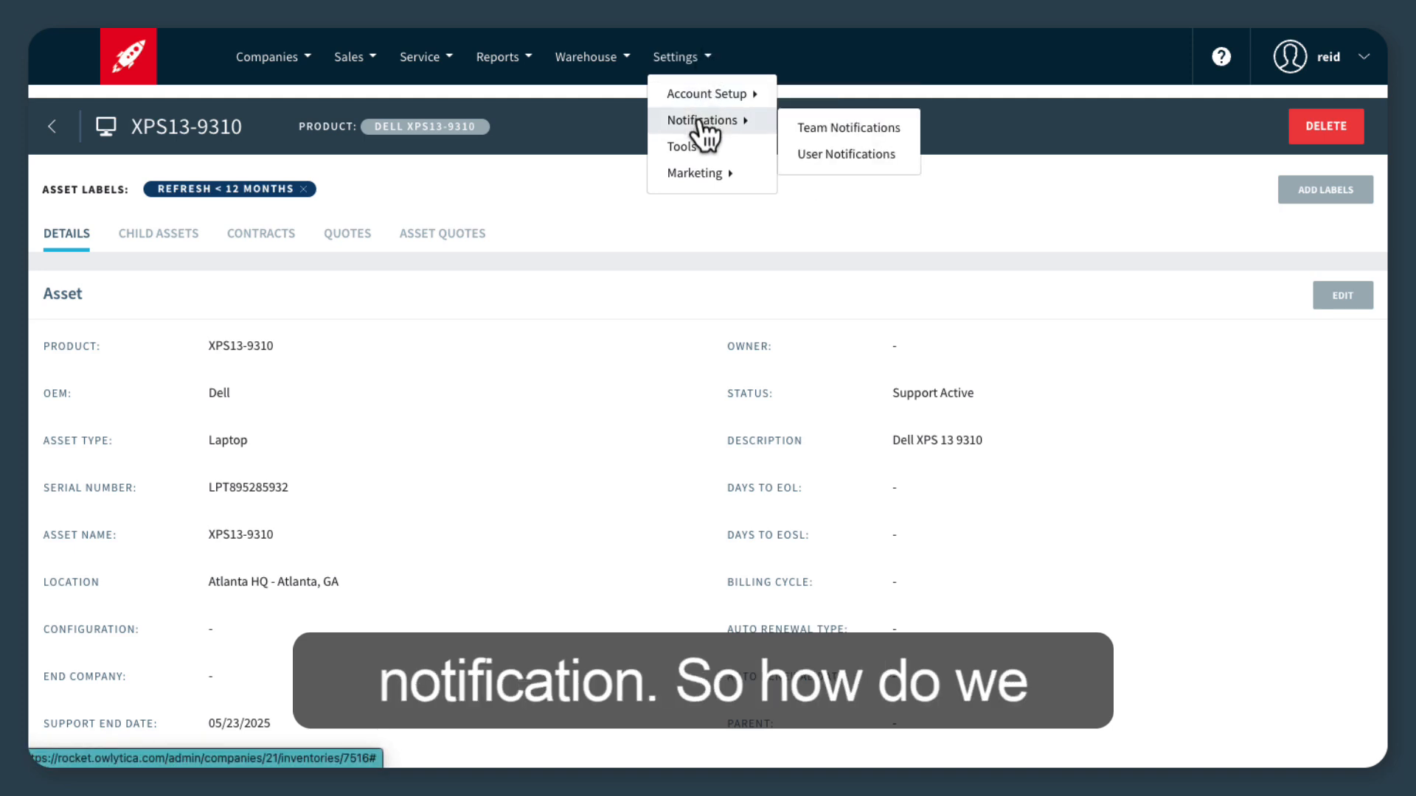
{"action": "left_click", "coordinate": [823, 129]}
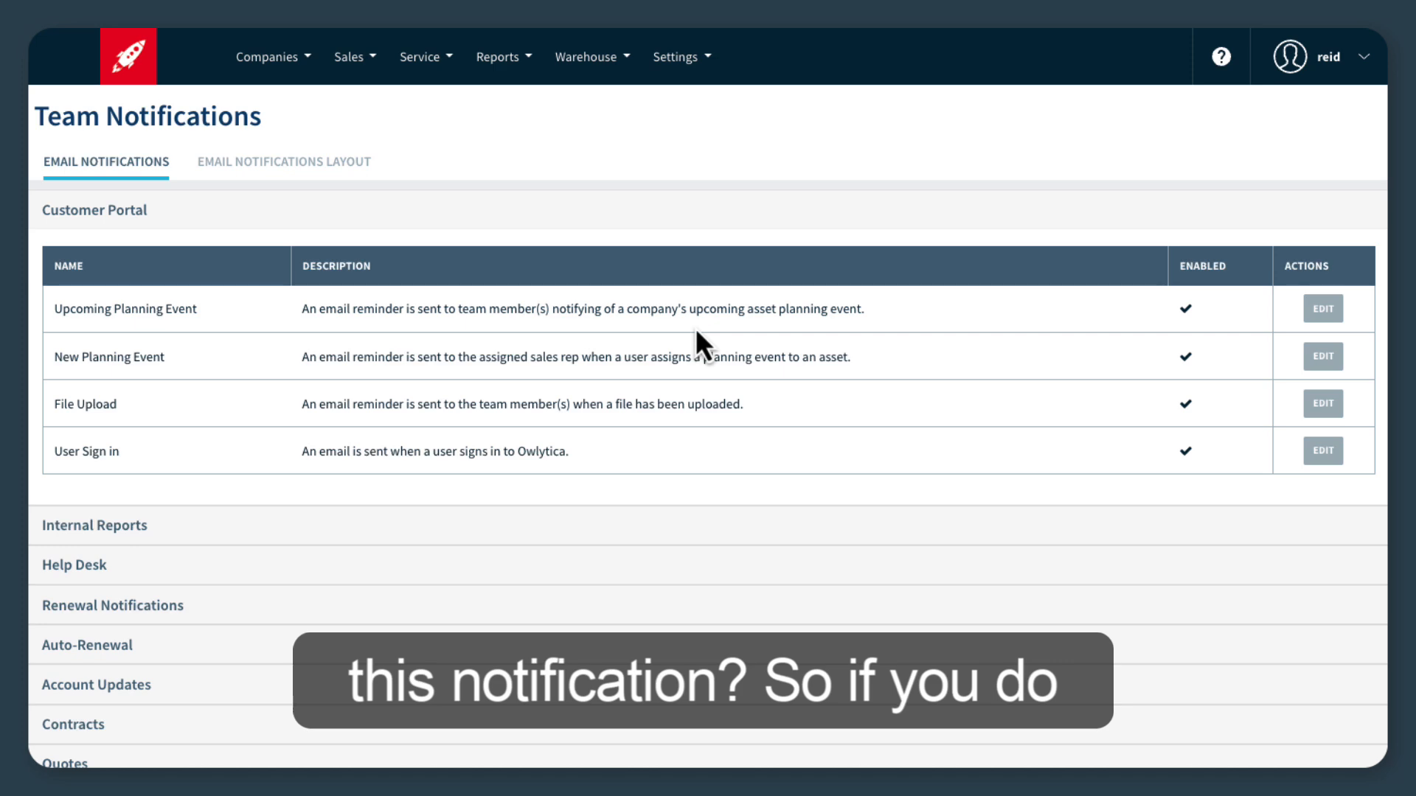
{"action": "left_click", "coordinate": [316, 610]}
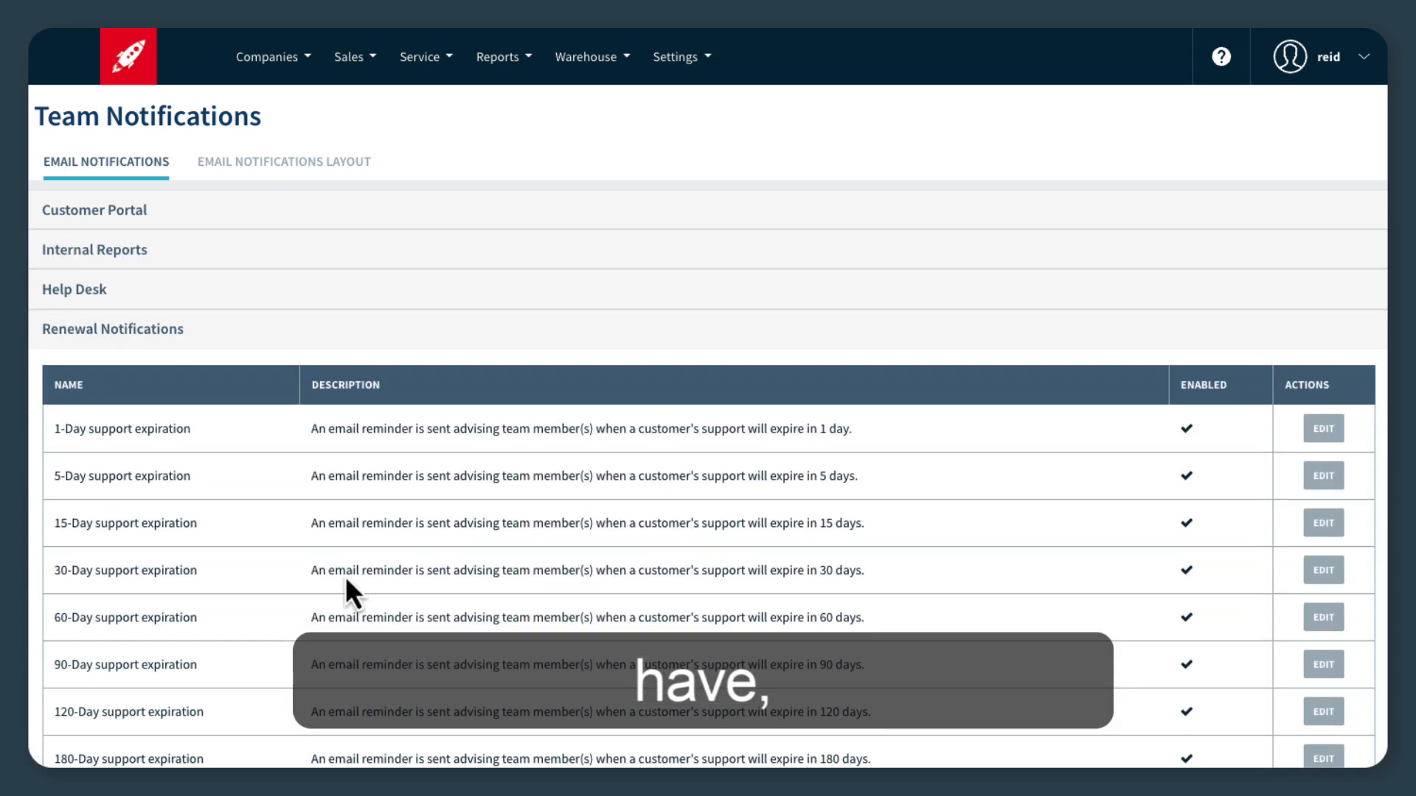
{"action": "left_click", "coordinate": [1320, 431]}
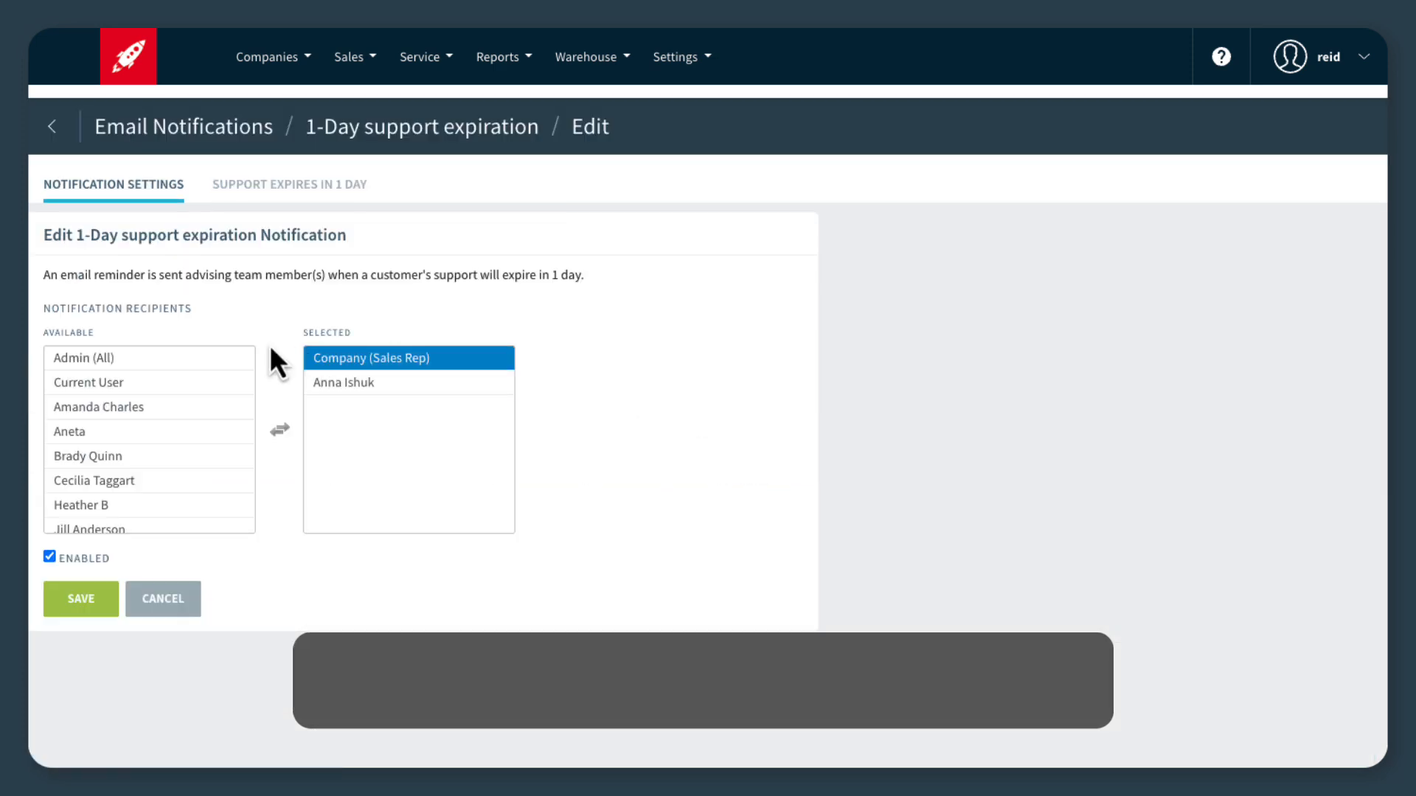
Open the Support Expires in 1 Day email template, highlight the {{inventories_table}} tag in its body, and save the template.
{"action": "left_click", "coordinate": [248, 188]}
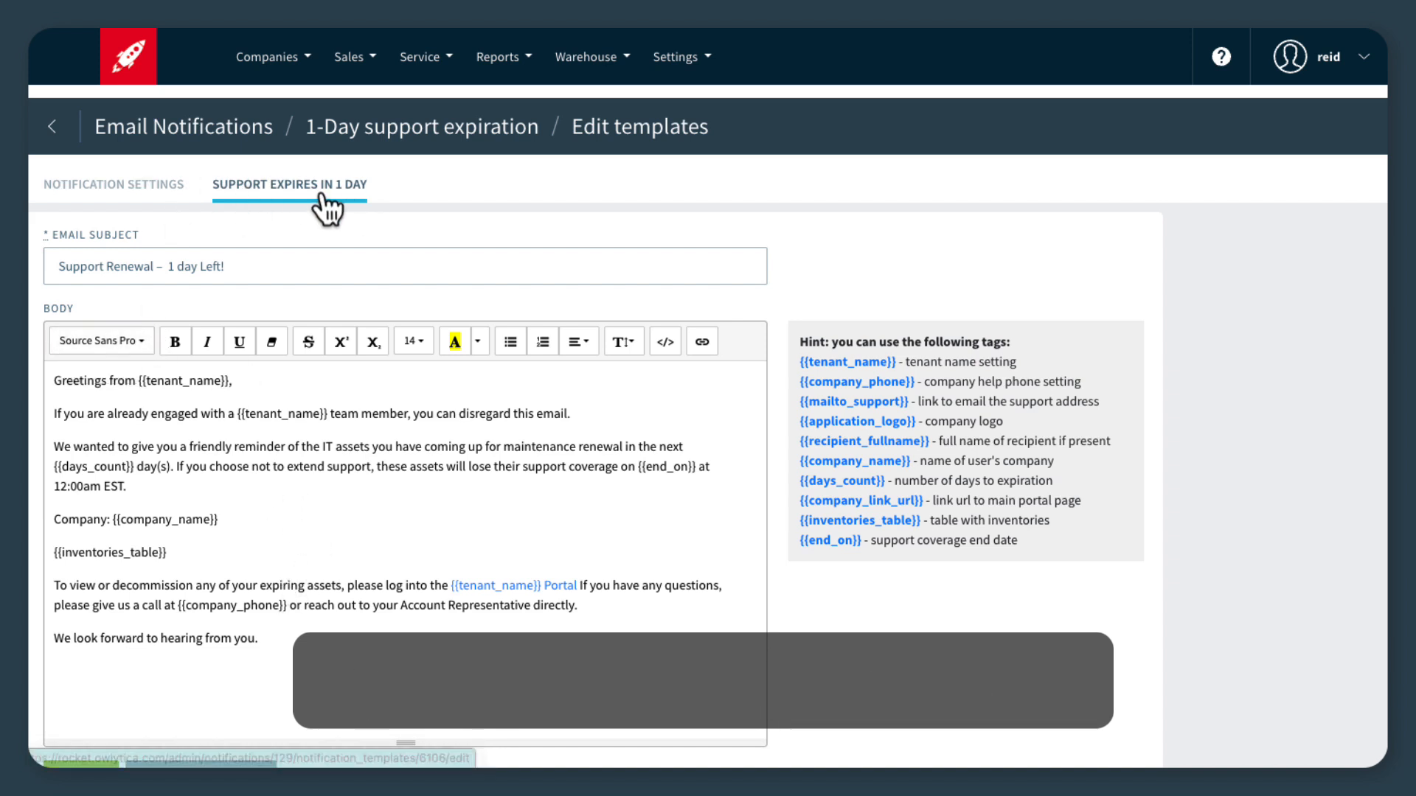
{"action": "scroll", "coordinate": [253, 542], "scroll_direction": "down", "scroll_amount": 1}
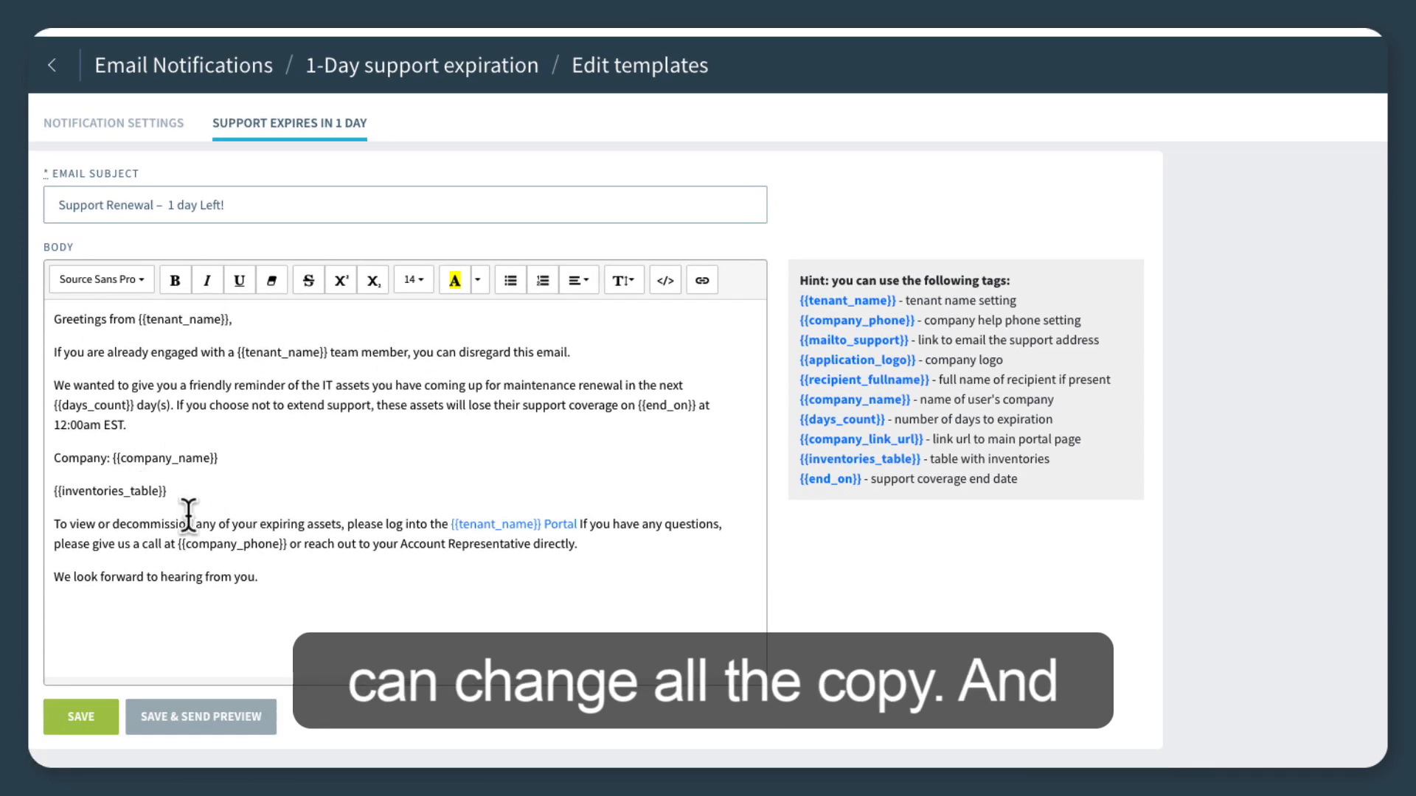
{"action": "left_click_drag", "start_coordinate": [196, 491], "coordinate": [71, 493]}
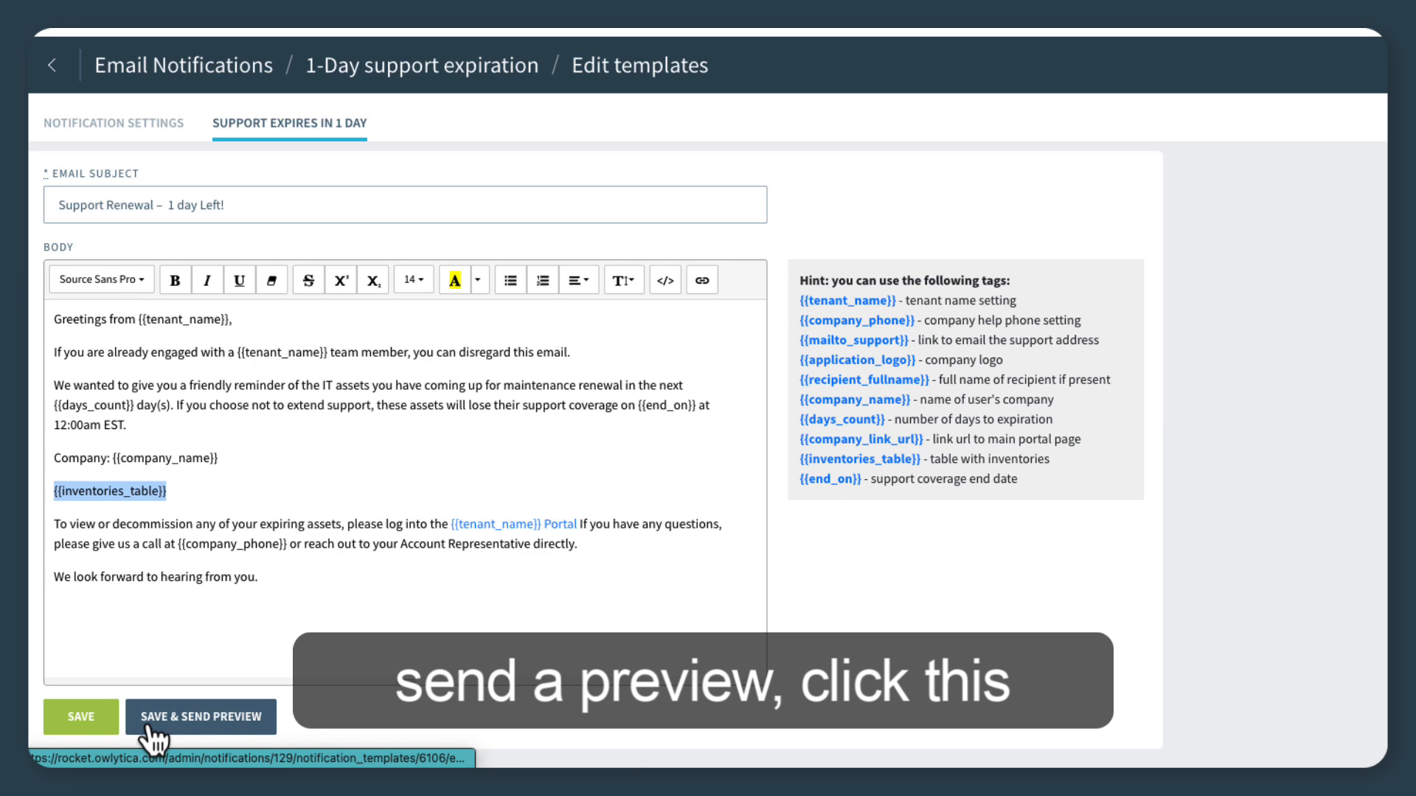
{"action": "left_click", "coordinate": [99, 727]}
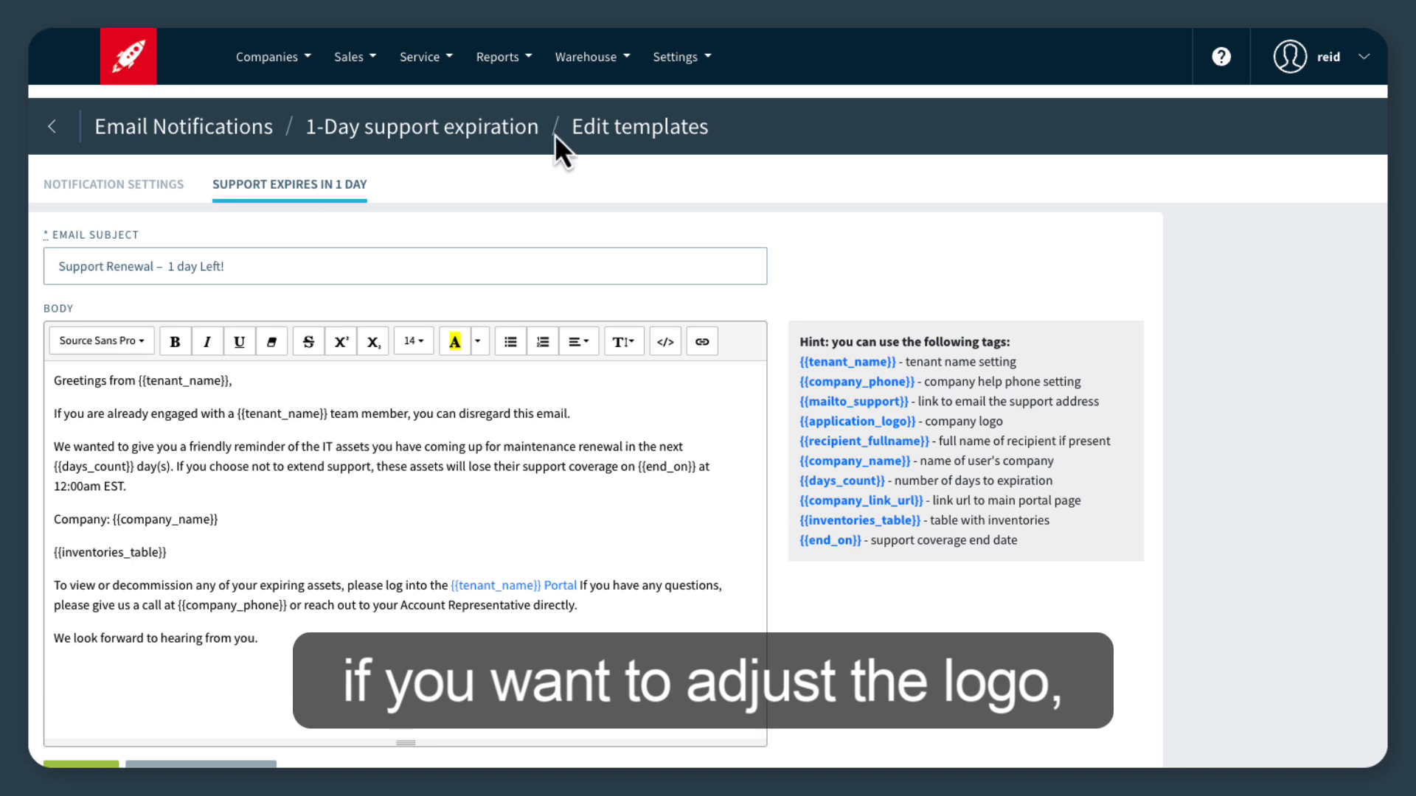
Review the logo upload options in the Account Settings and highlight the Notification From Email address in the general settings.
{"action": "left_click", "coordinate": [682, 57]}
{"action": "mouse_move", "coordinate": [686, 103]}
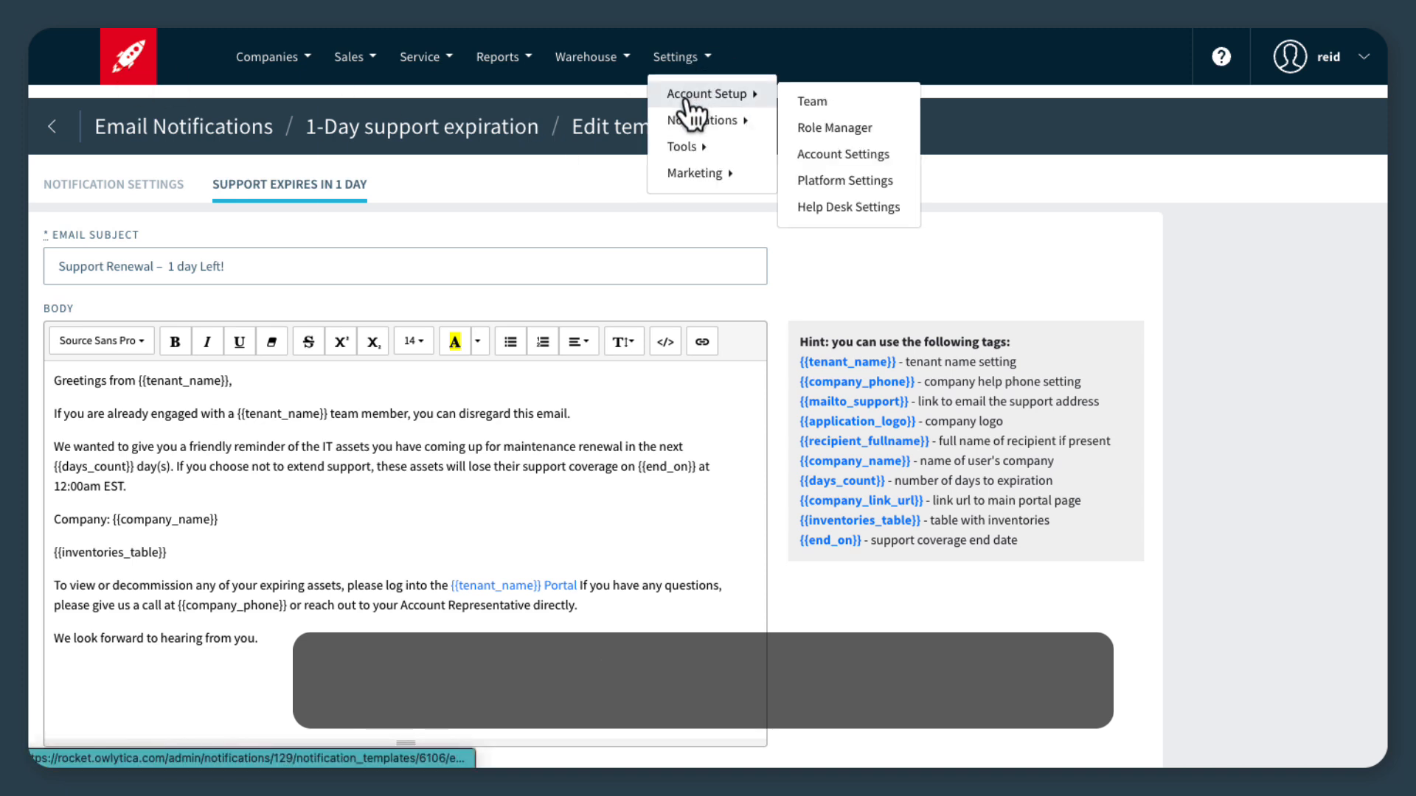
{"action": "left_click", "coordinate": [820, 157]}
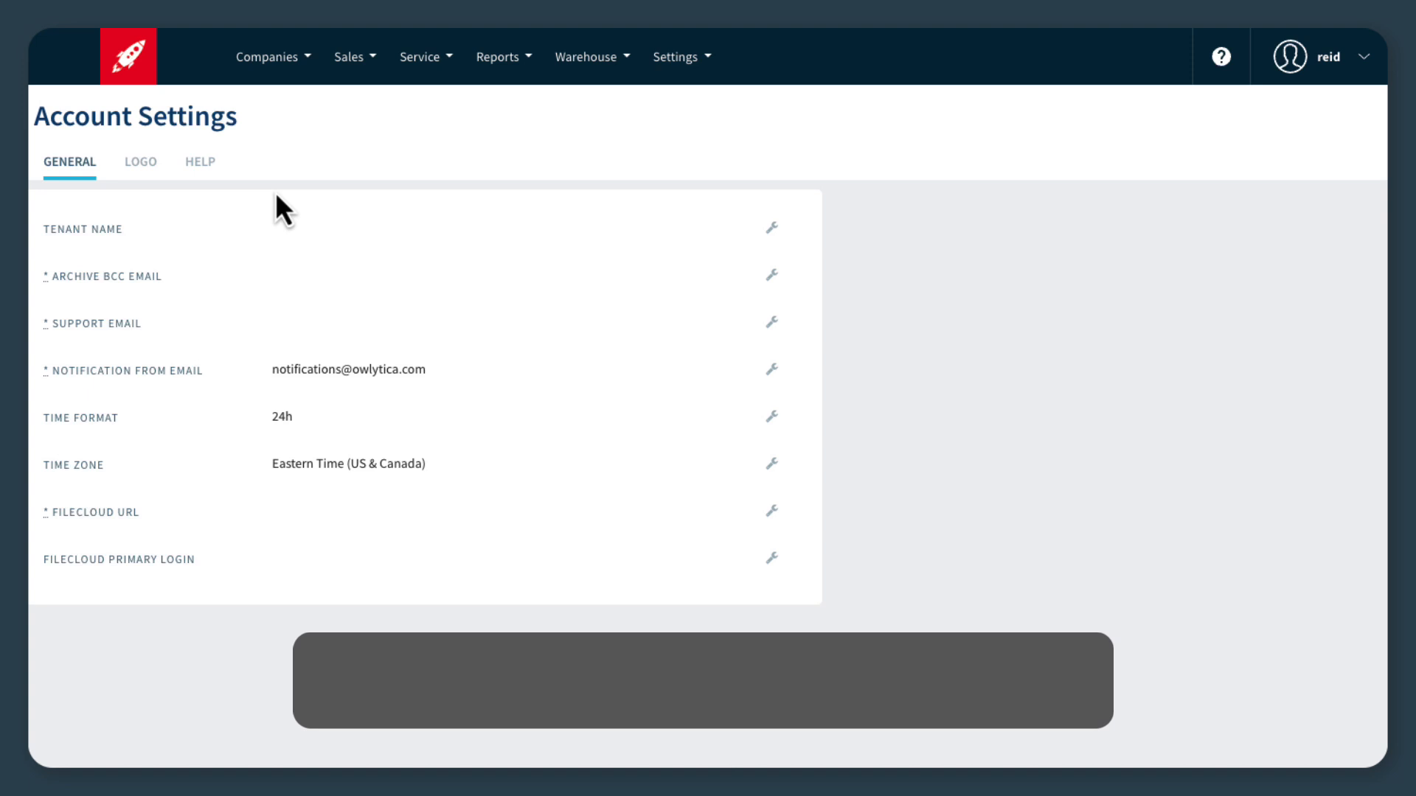
{"action": "left_click", "coordinate": [140, 164]}
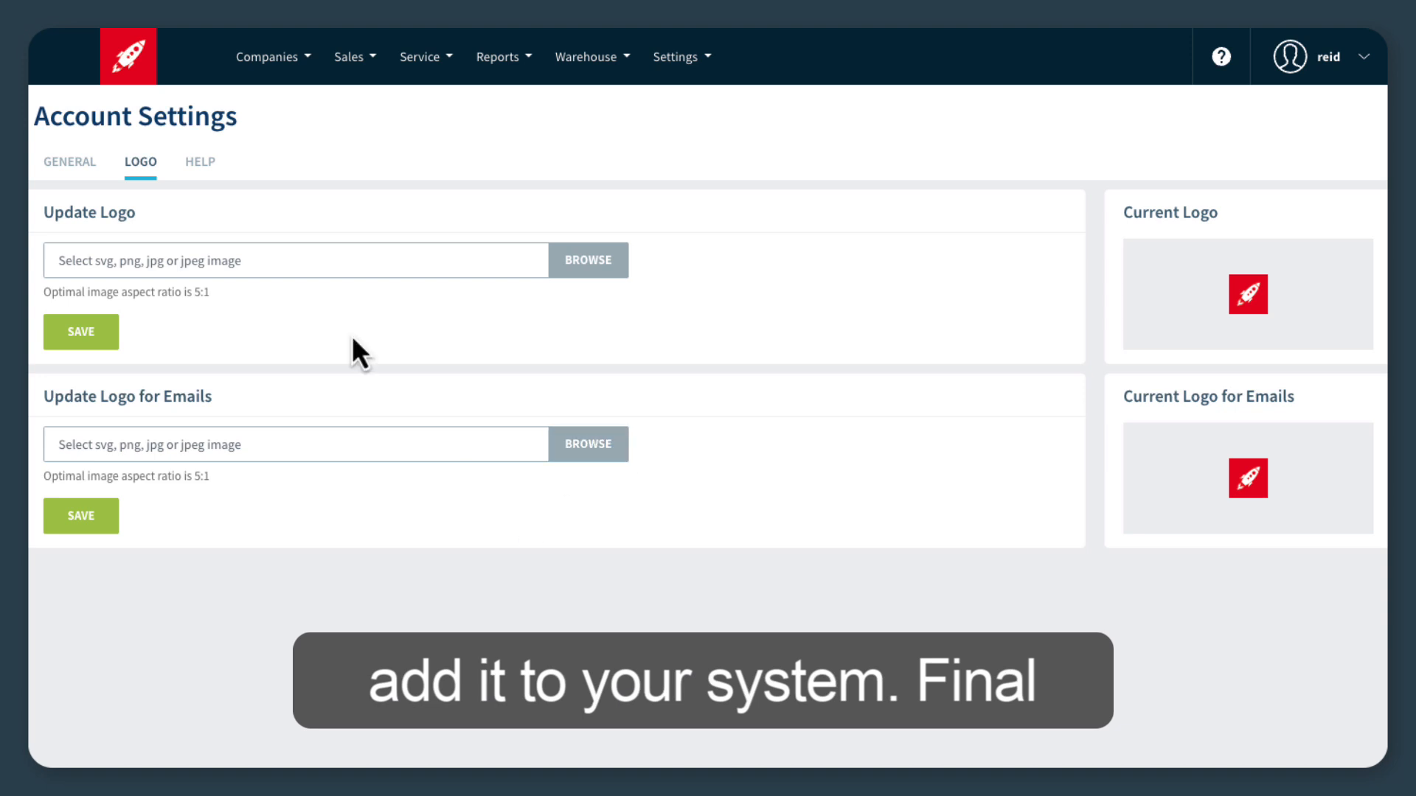
{"action": "left_click", "coordinate": [72, 164]}
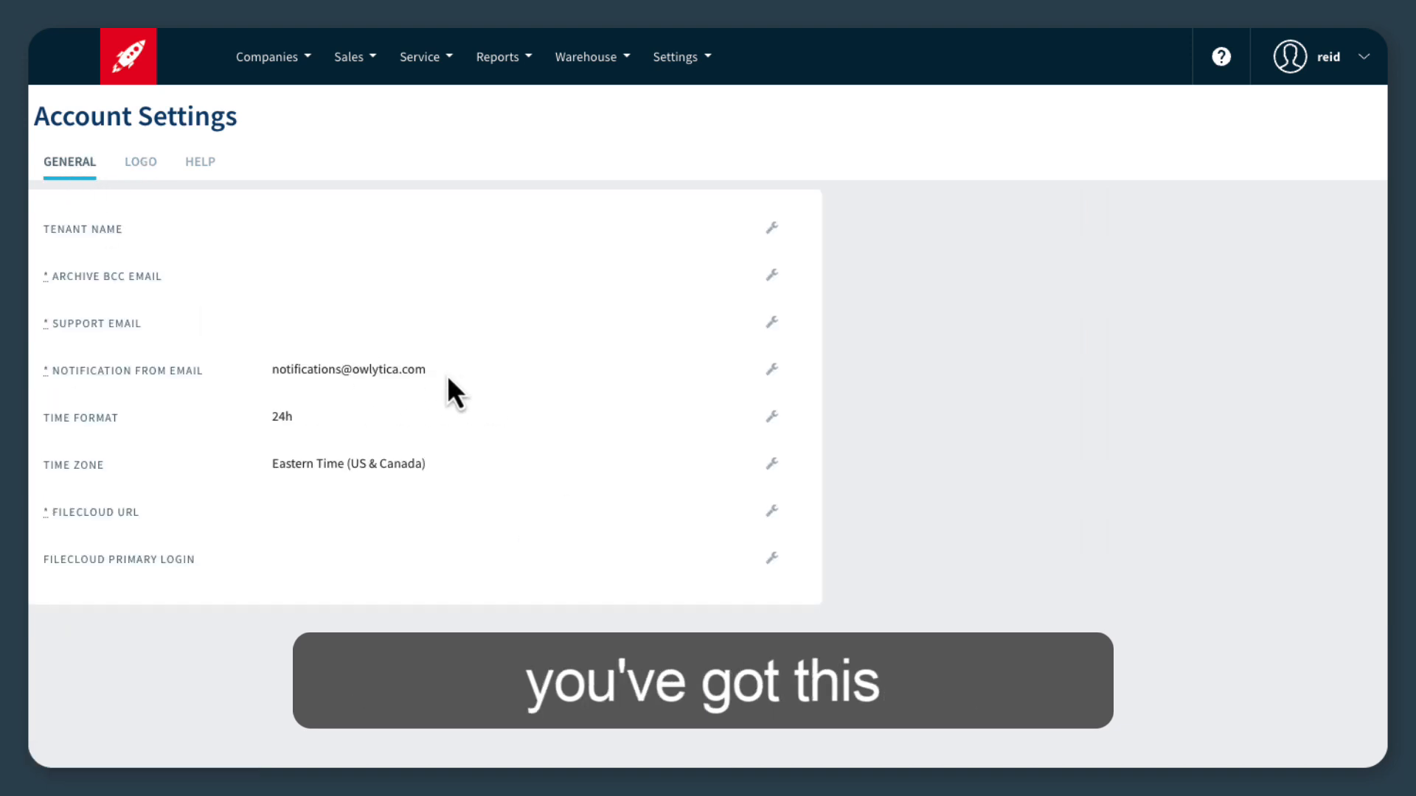
{"action": "left_click_drag", "start_coordinate": [448, 378], "coordinate": [278, 375]}
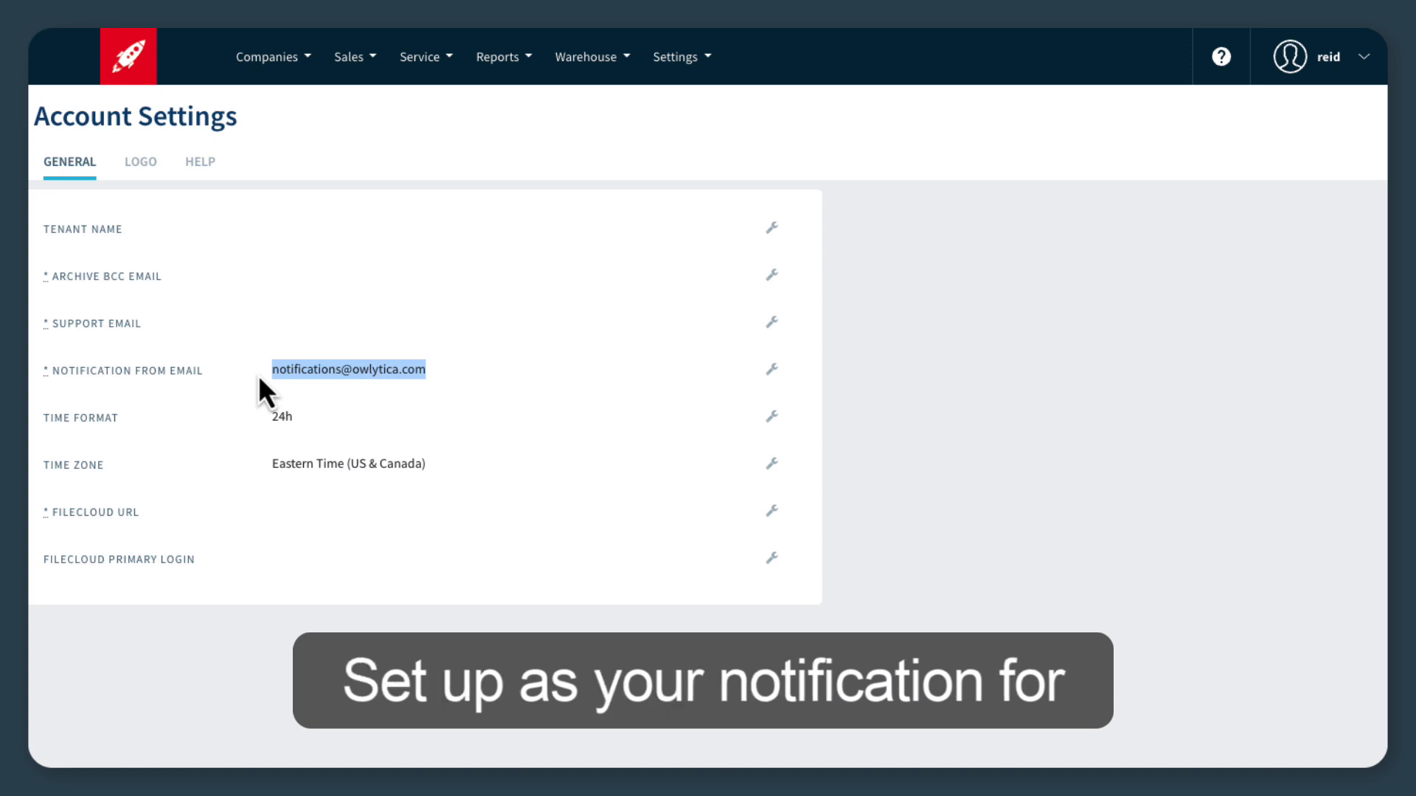